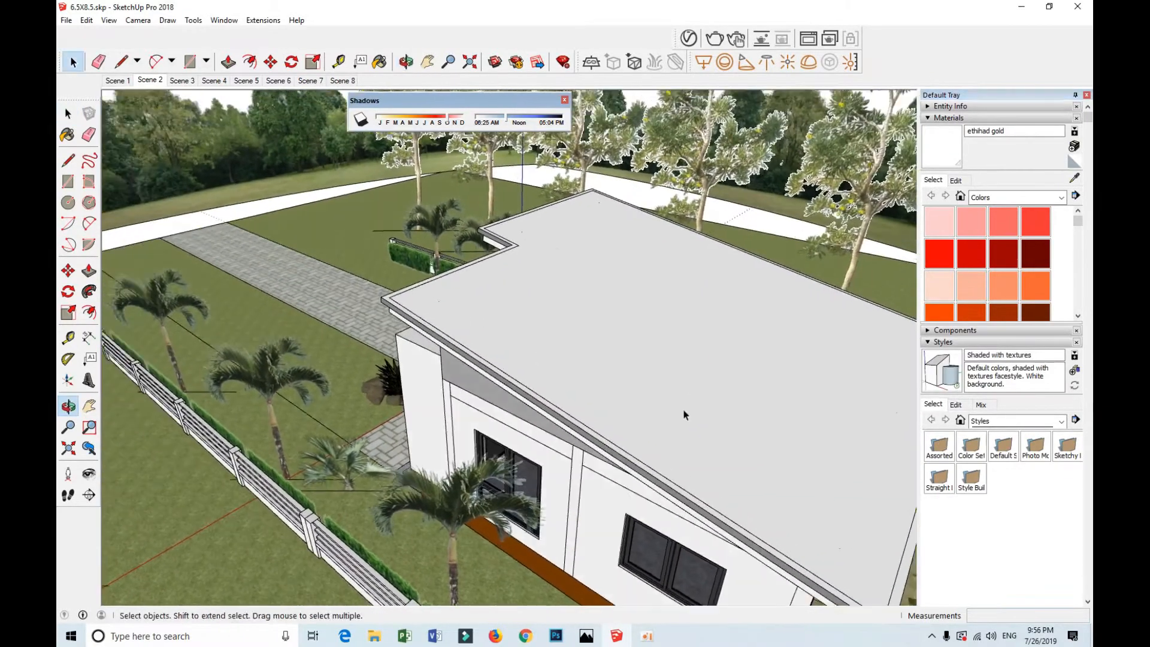
# - Bring up the Scene 3 view showing the front of the house with the parked car
pyautogui.moveTo(686, 414); pyautogui.dragTo(865, 424, button='middle')
pyautogui.moveTo(599, 419); pyautogui.dragTo(839, 294, button='middle')
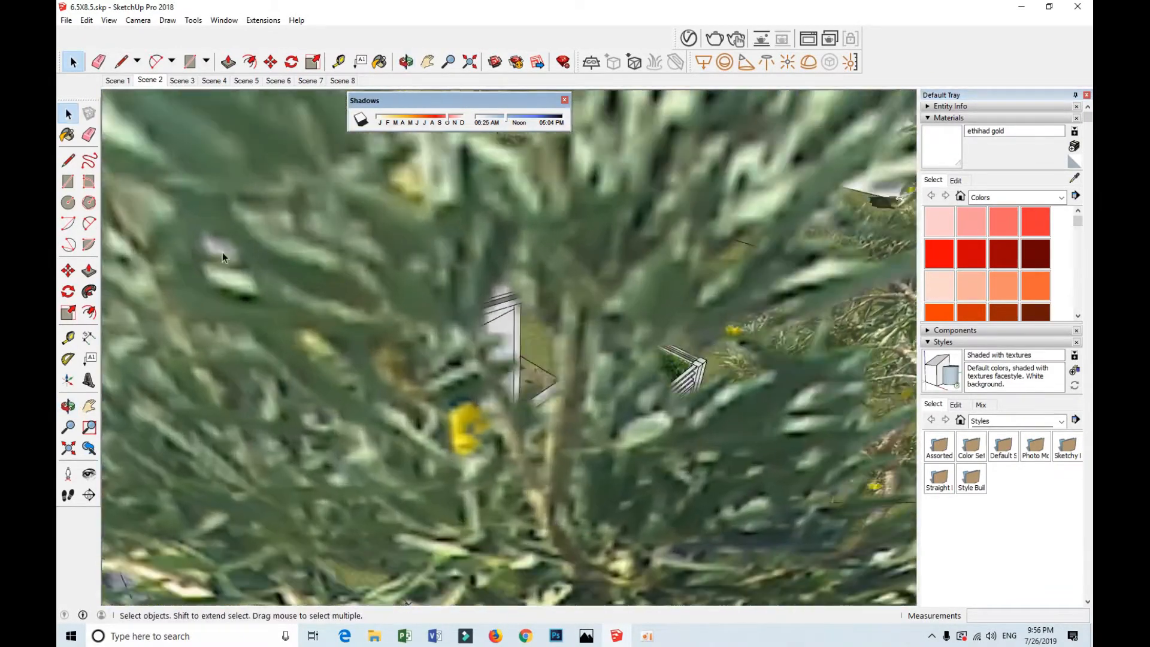
pyautogui.click(155, 81)
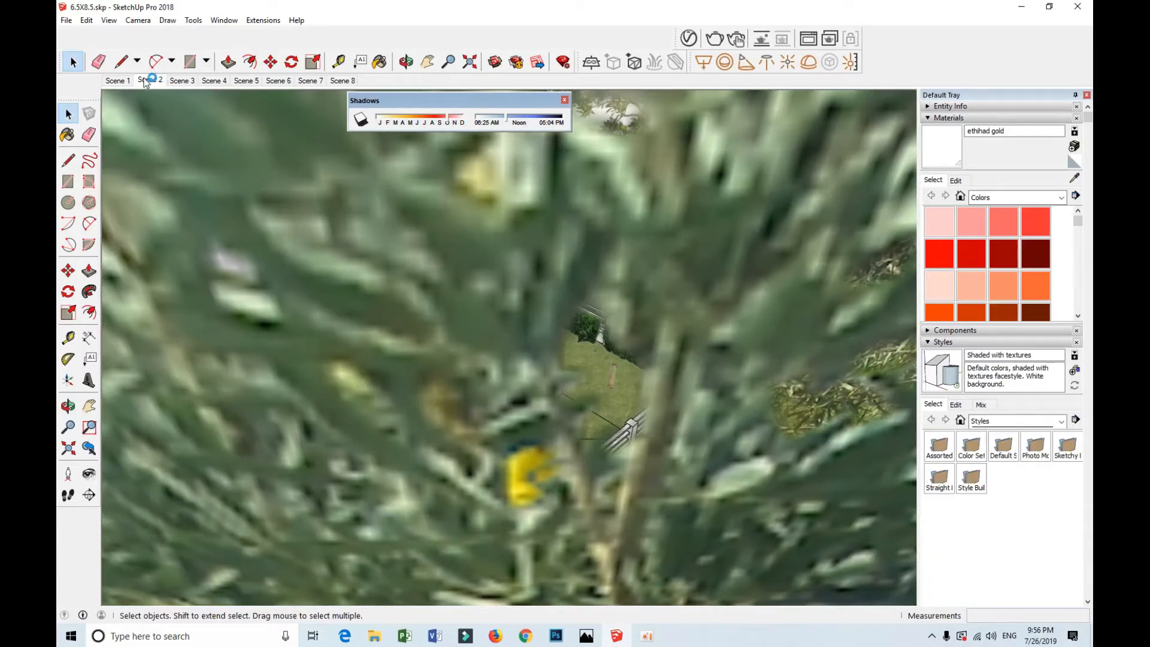
pyautogui.click(132, 83)
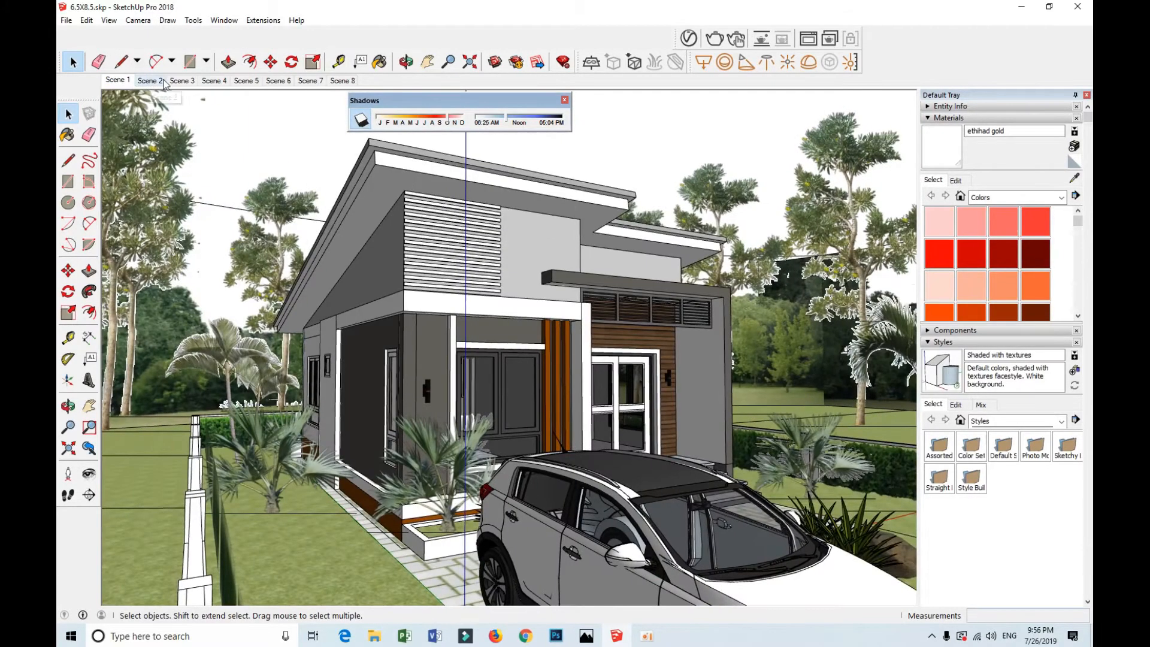
pyautogui.click(182, 81)
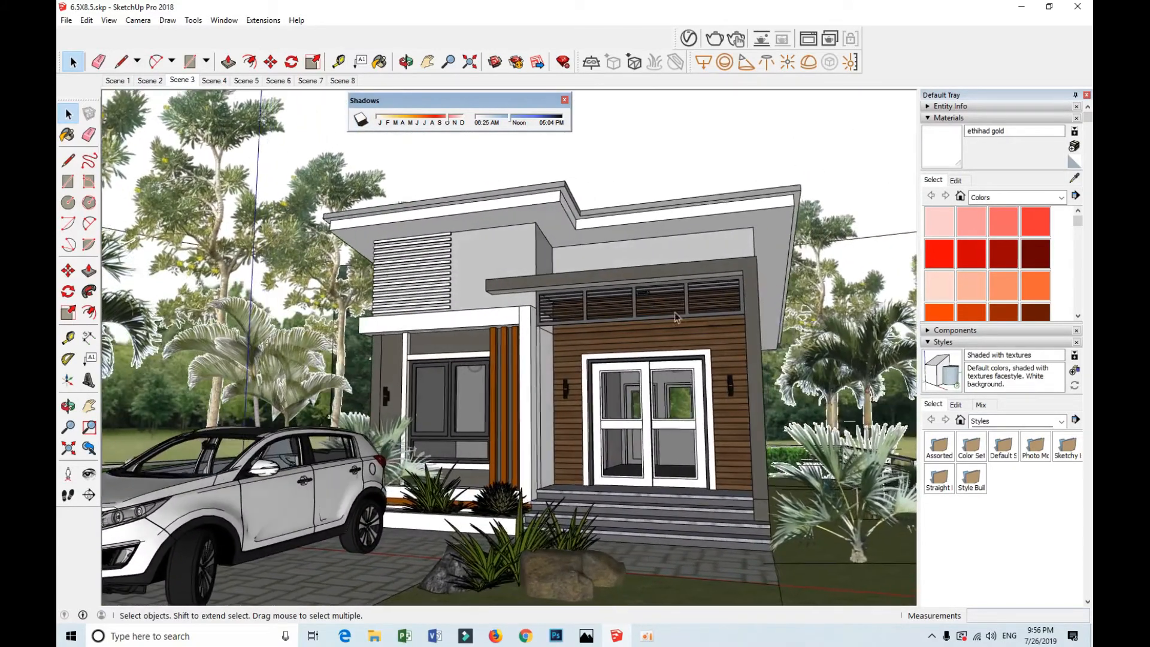
# - Open the V-Ray Asset Editor and place it beside the house so the render settings are accessible
pyautogui.click(689, 38)
pyautogui.moveTo(432, 129); pyautogui.dragTo(804, 80)
pyautogui.click(581, 118)
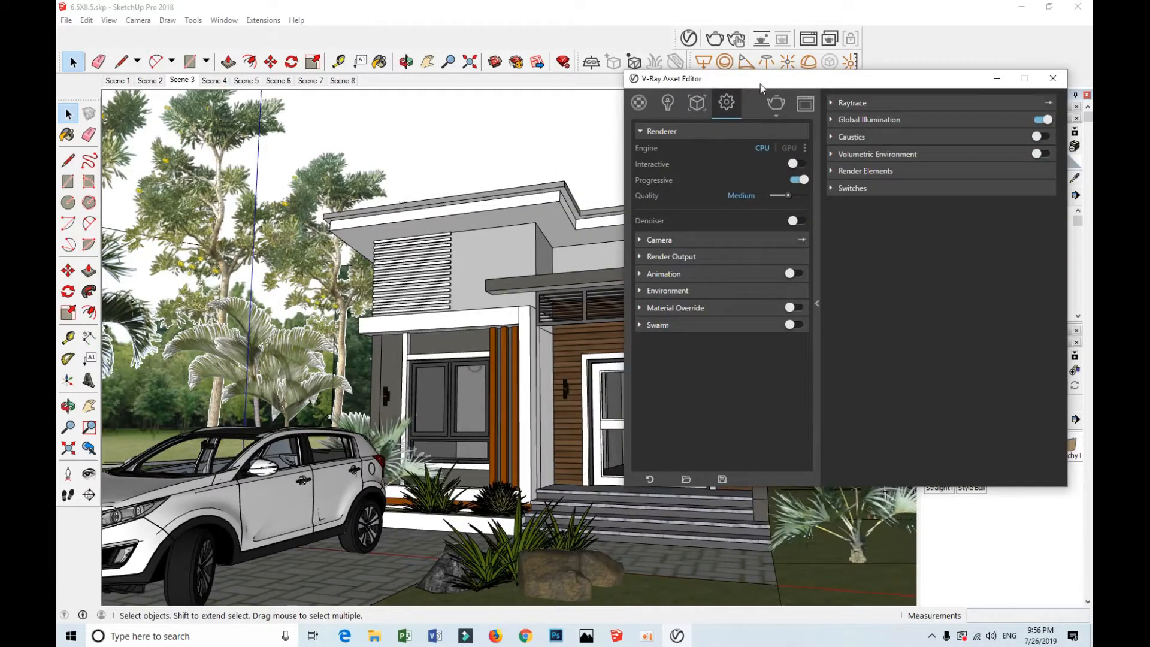
pyautogui.click(776, 103)
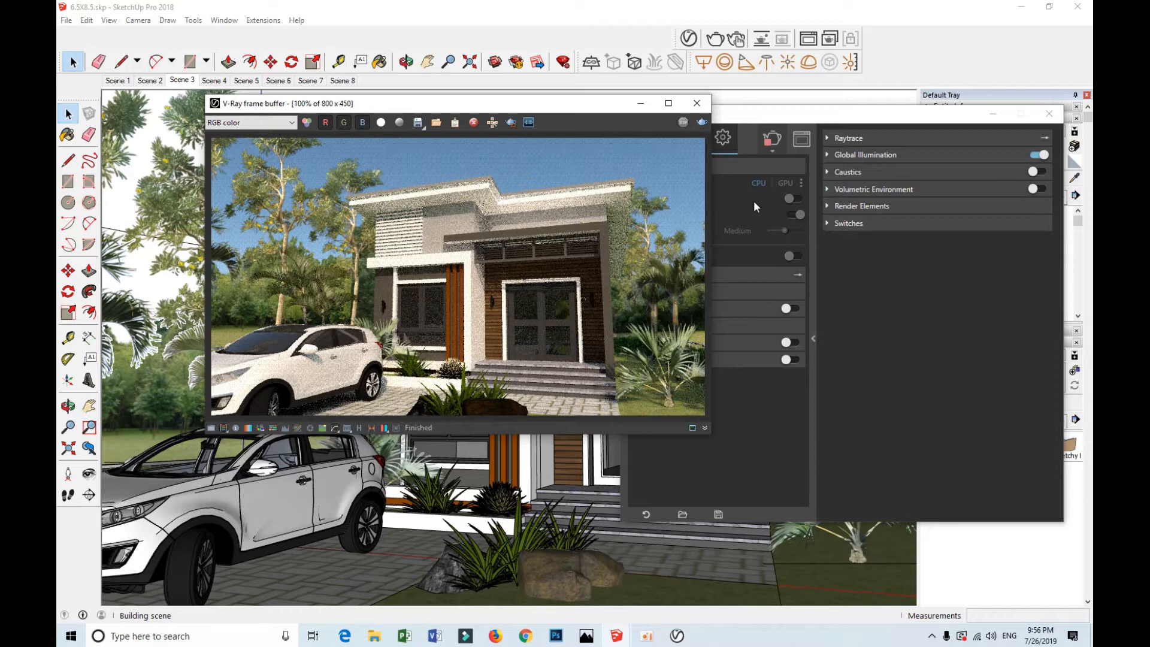
pyautogui.moveTo(623, 108); pyautogui.dragTo(541, 98)
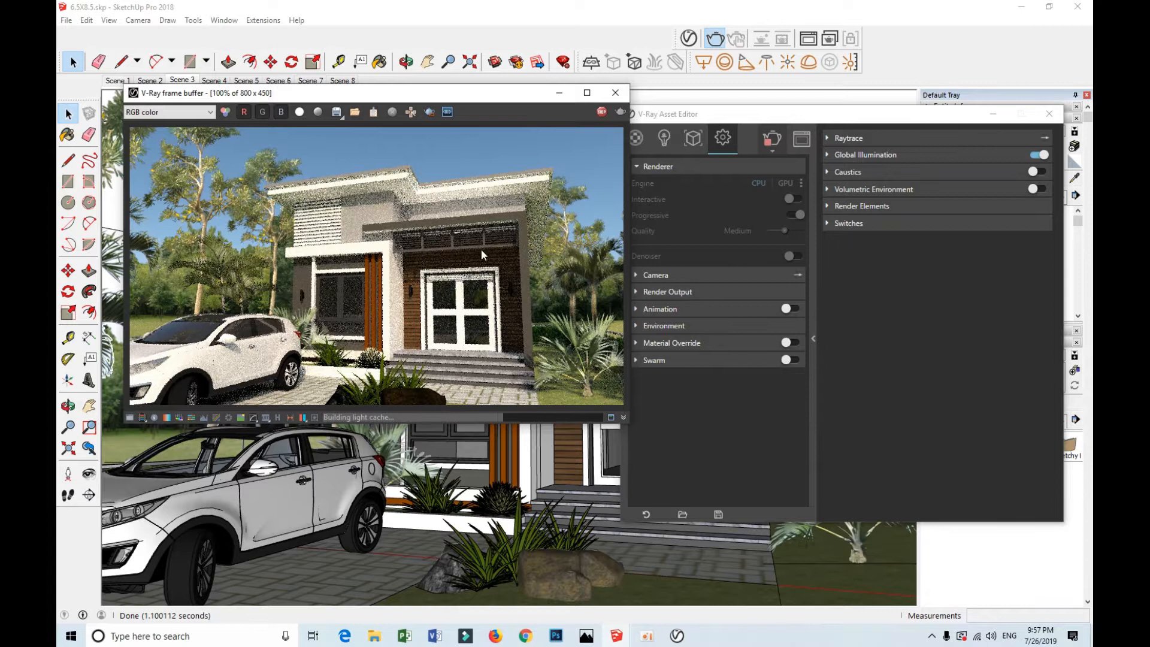
pyautogui.click(614, 94)
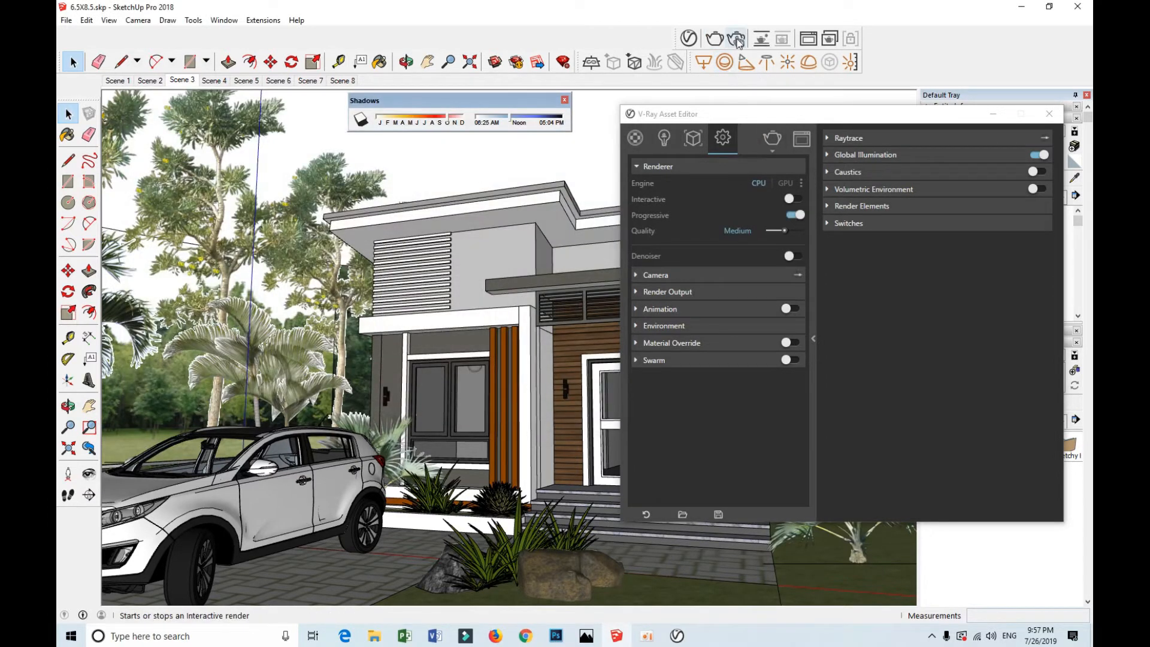
# - Start an interactive render with its frame buffer beside the Asset Editor, and check the camera exposure settings
pyautogui.click(738, 39)
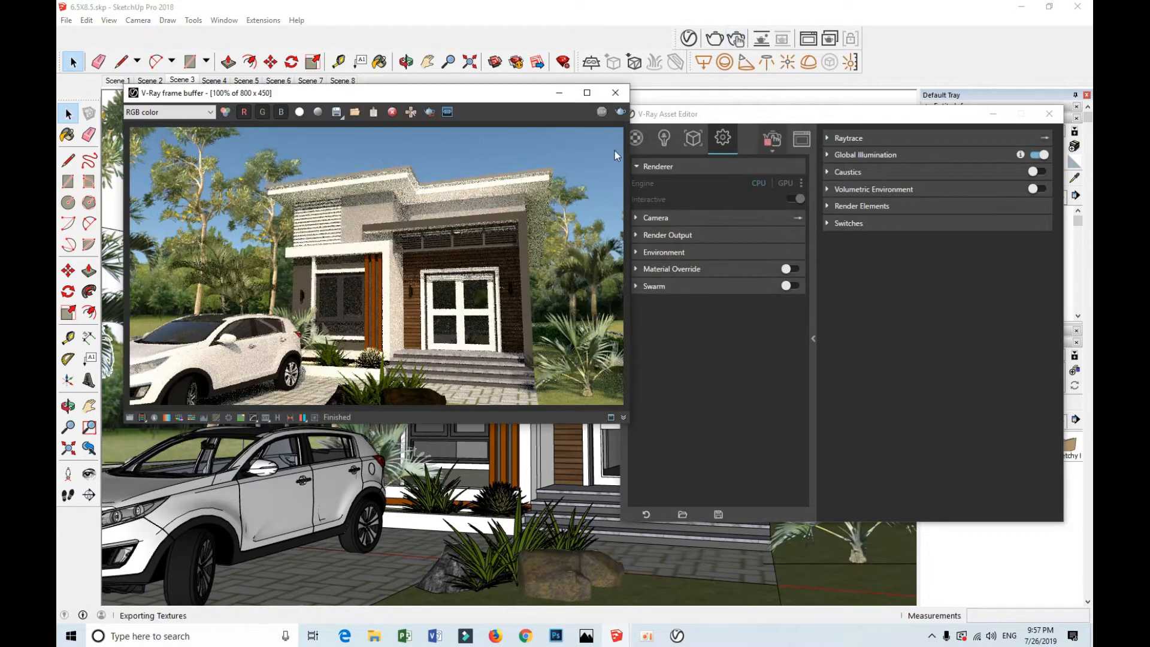
pyautogui.moveTo(455, 96); pyautogui.dragTo(423, 77)
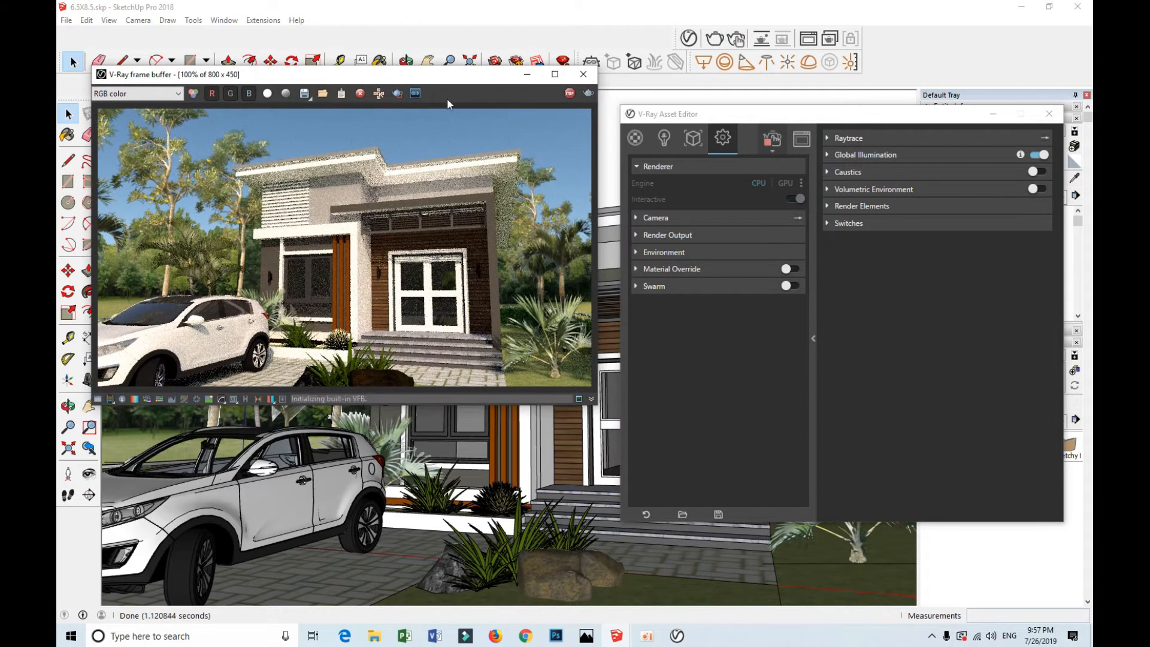
pyautogui.click(659, 218)
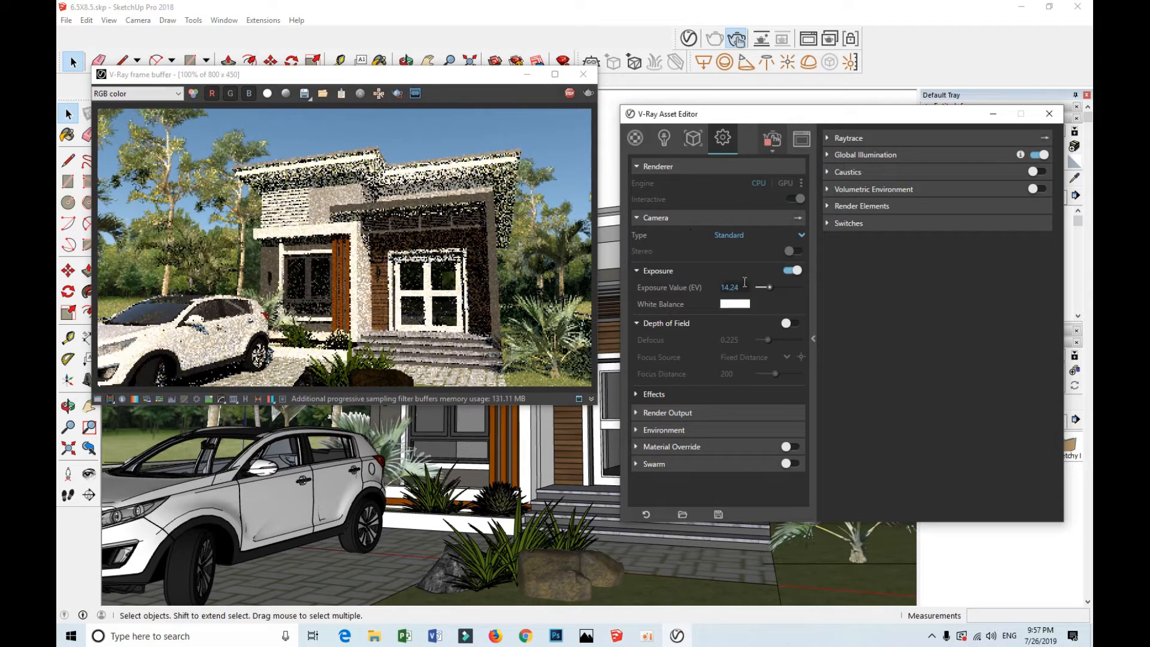
pyautogui.click(680, 219)
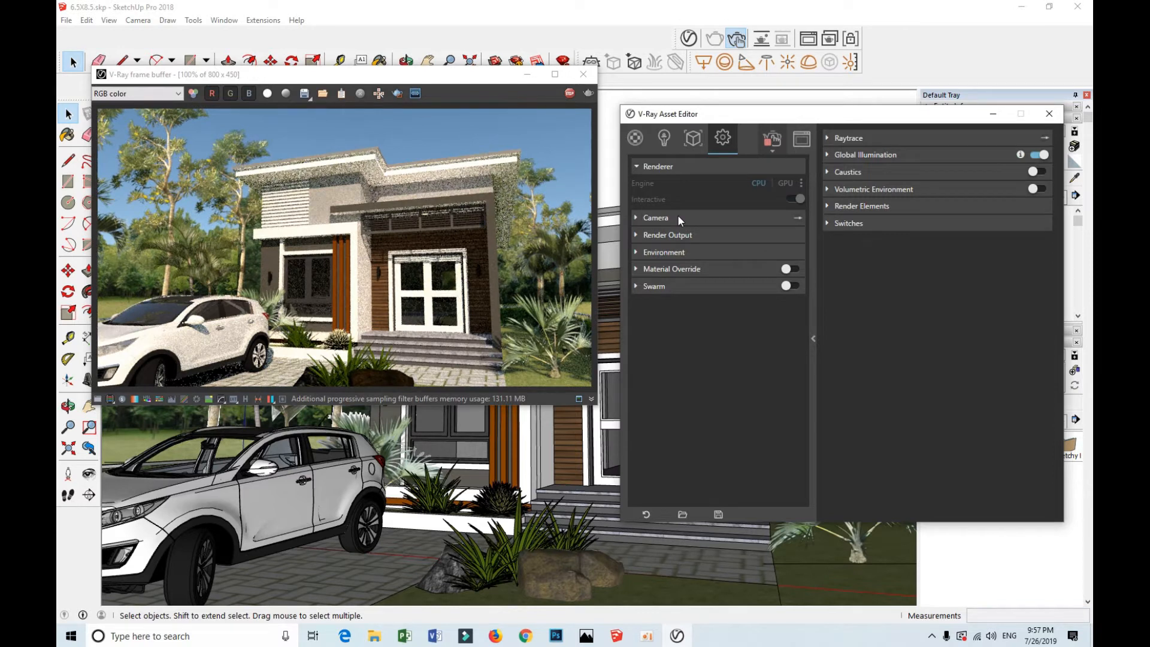
# - Turn on Safe Frame for the render output and set the aspect ratio to 4:3 - Picture
pyautogui.click(691, 233)
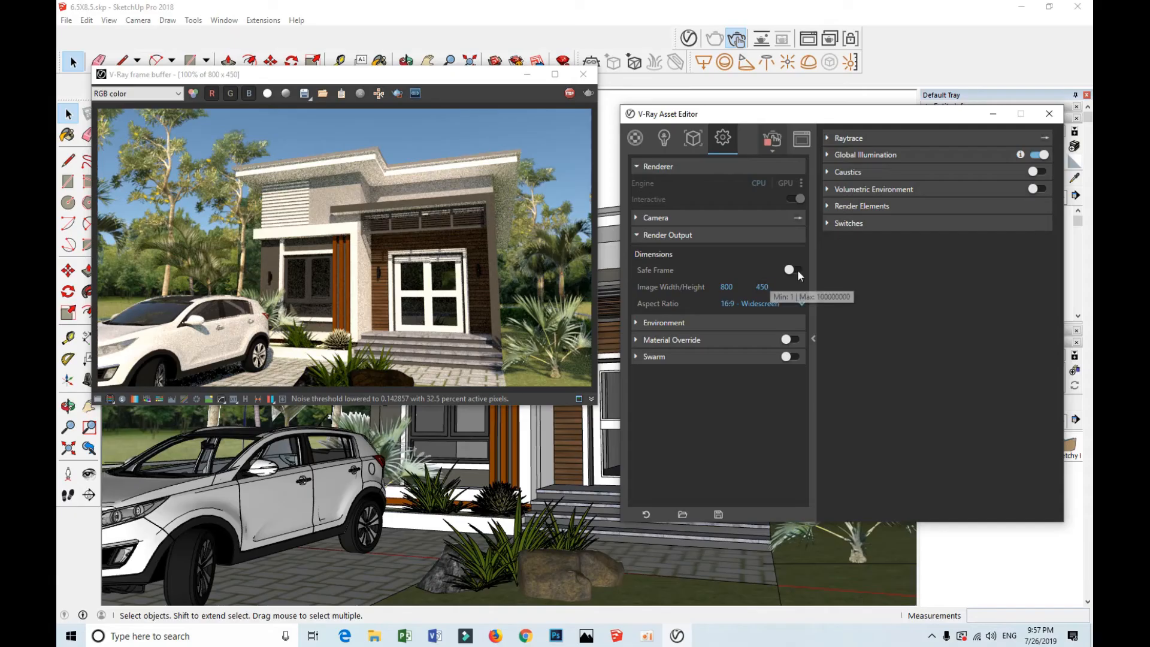
pyautogui.click(795, 270)
pyautogui.click(778, 303)
pyautogui.click(757, 339)
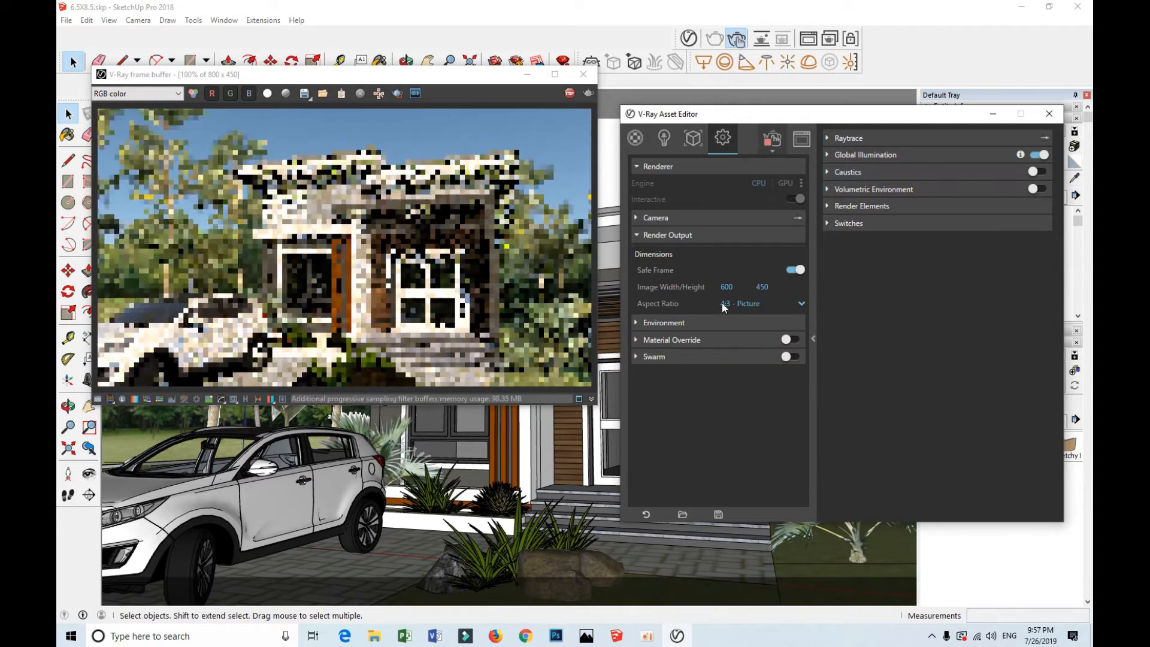
# - Set the render output's image width to 1700 and dismiss the Windows build expiry notice
pyautogui.click(726, 287)
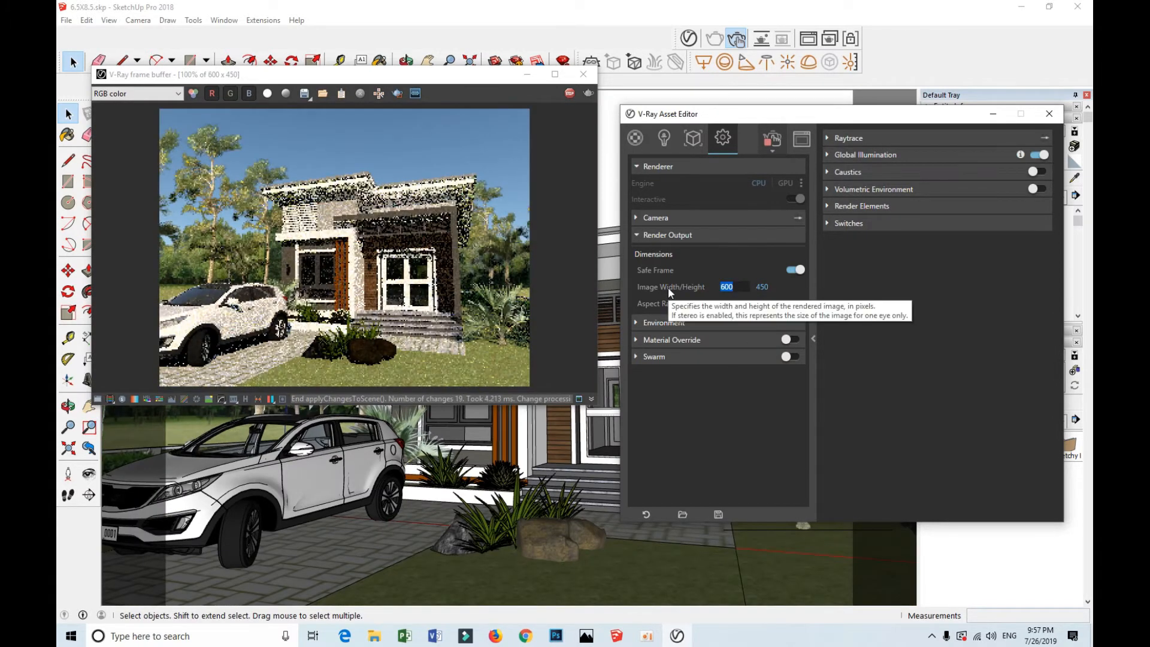
pyautogui.write('1700')
pyautogui.press('Return')
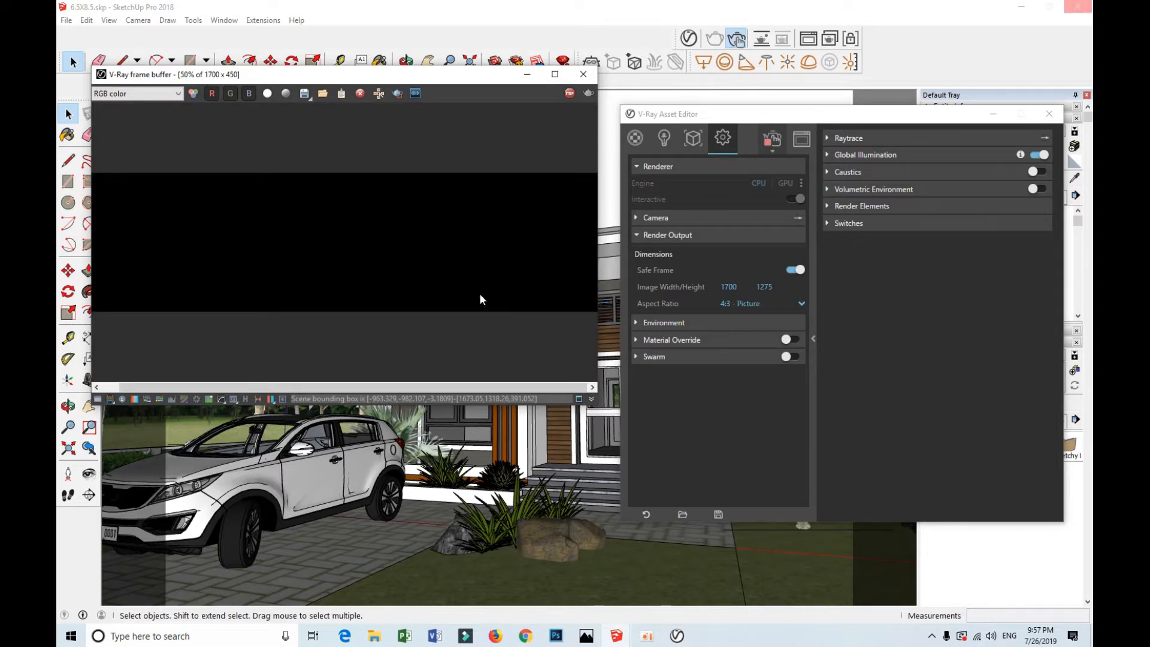
pyautogui.click(735, 288)
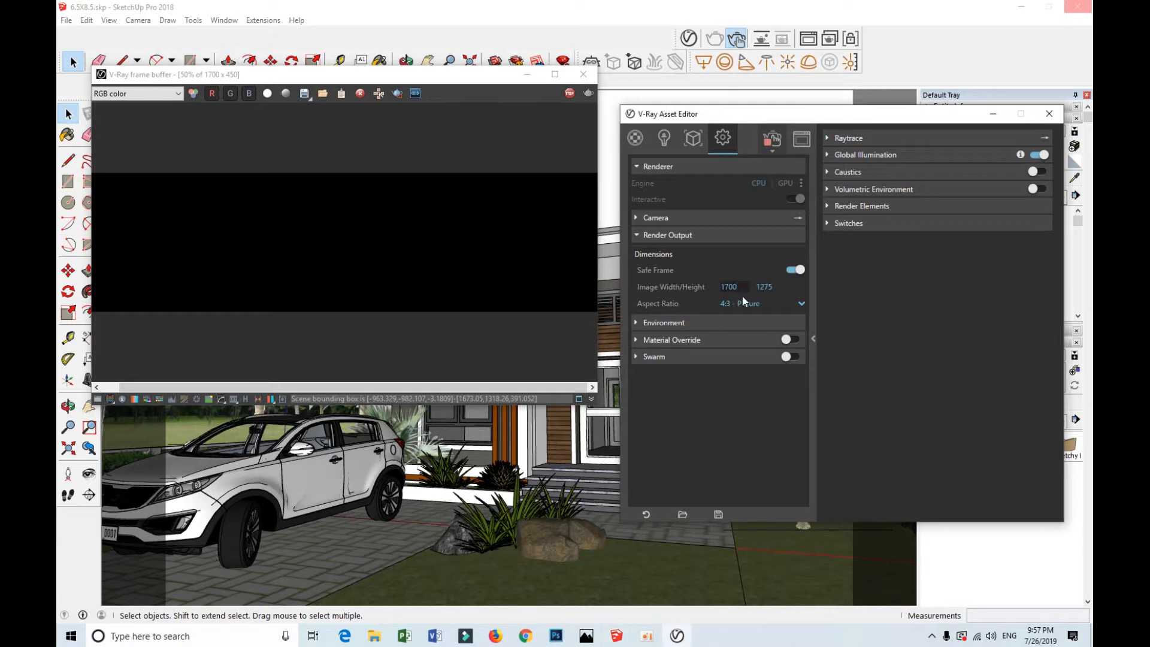
pyautogui.click(791, 271)
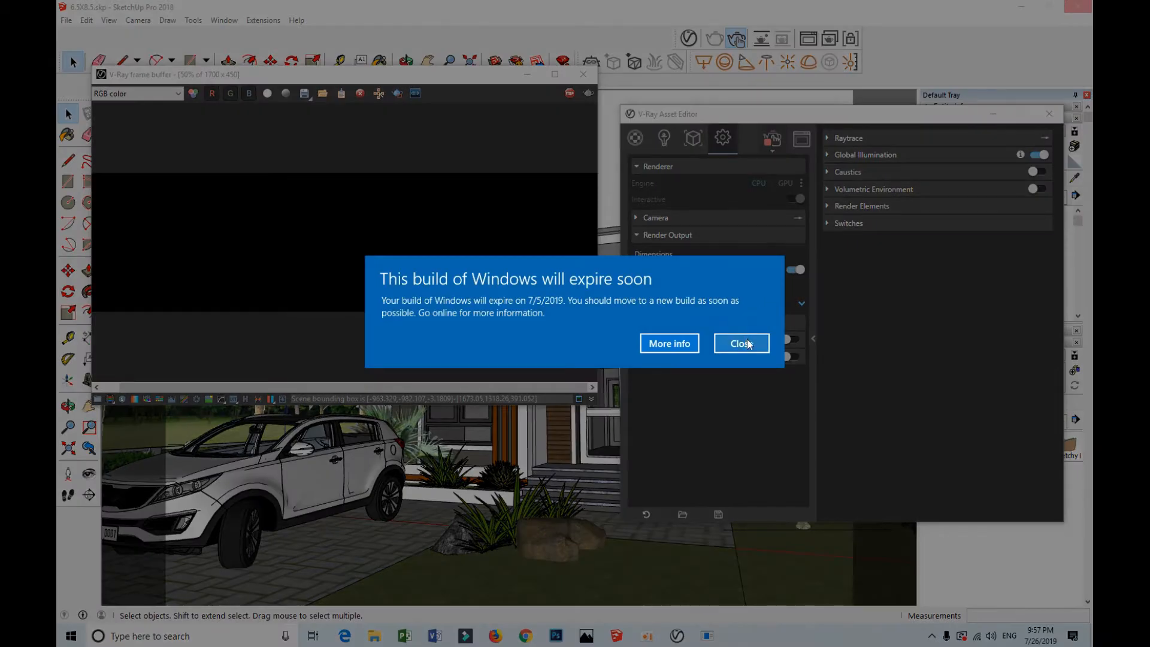
pyautogui.click(742, 343)
# - Try the 16:9 - Widescreen aspect ratio for the render output and return to 4:3 - Picture
pyautogui.click(757, 305)
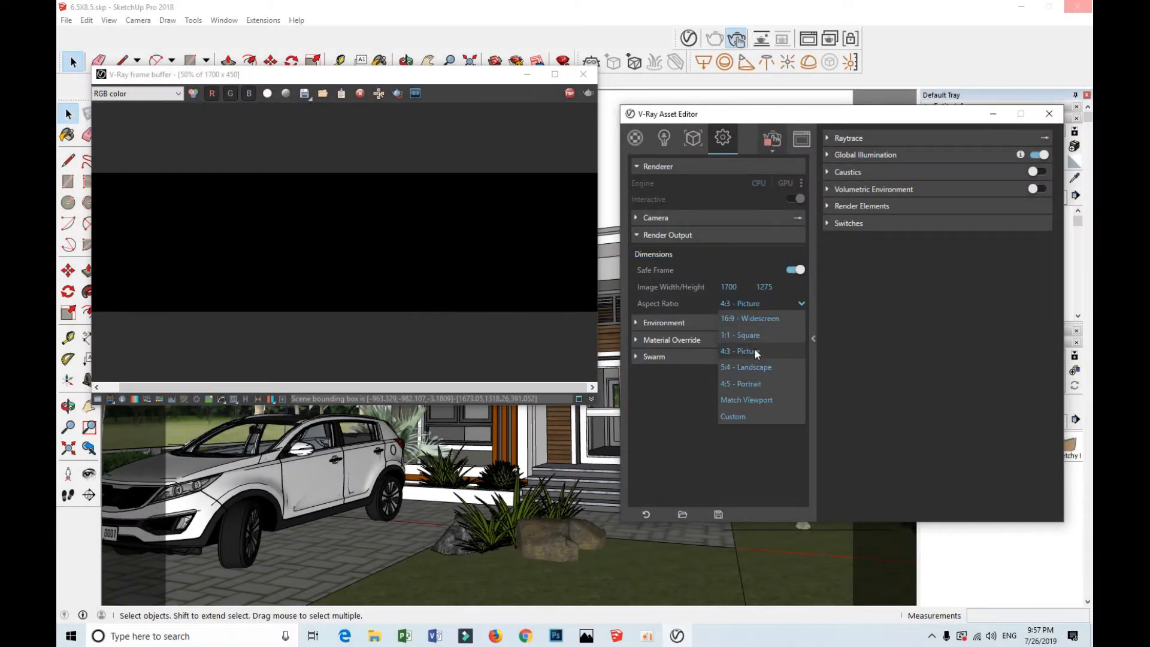
pyautogui.click(756, 353)
pyautogui.click(763, 303)
pyautogui.click(761, 316)
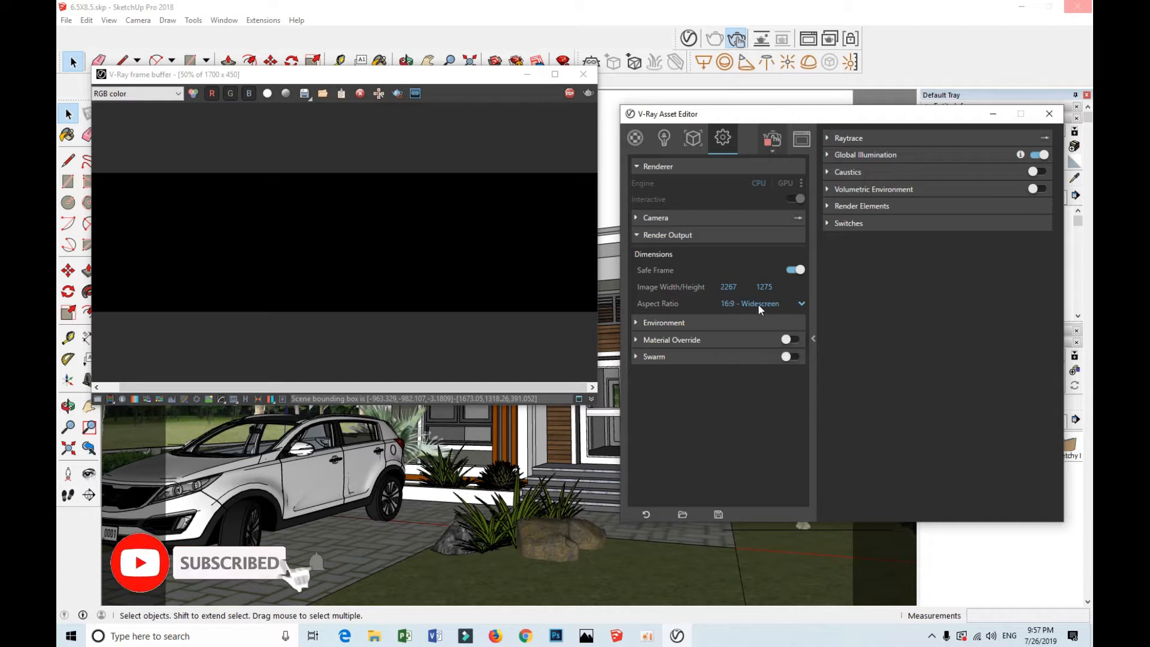
pyautogui.click(760, 303)
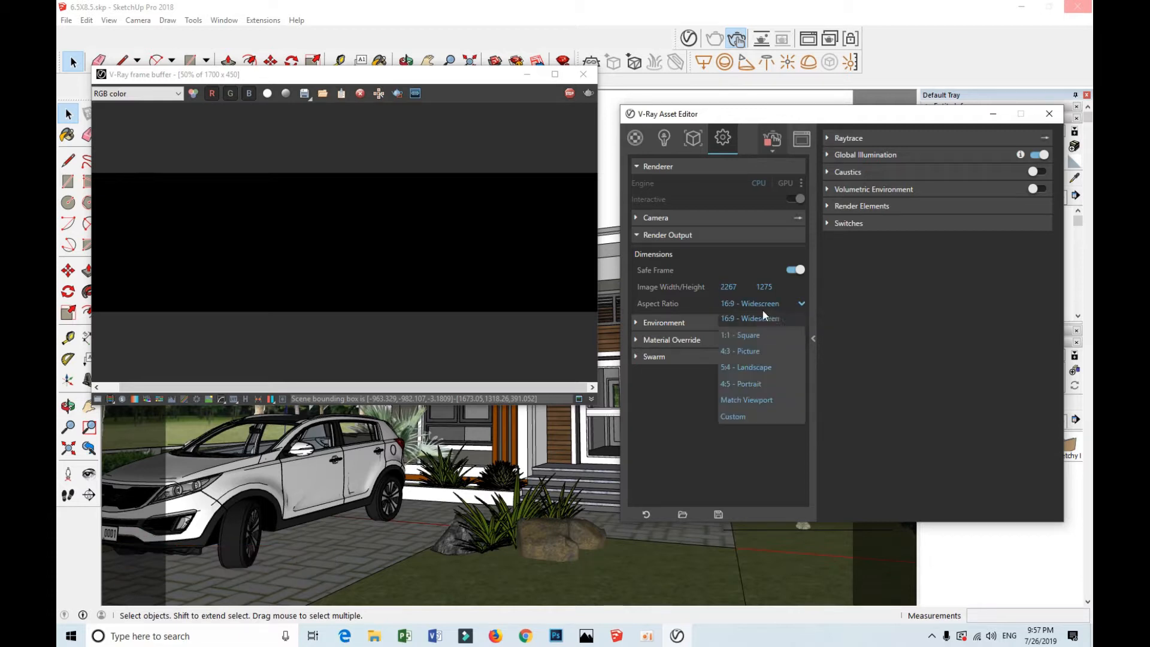
pyautogui.click(756, 350)
# - Stop the black interactive render, close its frame buffer, and restart the interactive render beside the Asset Editor
pyautogui.scroll(5, 252, 246)
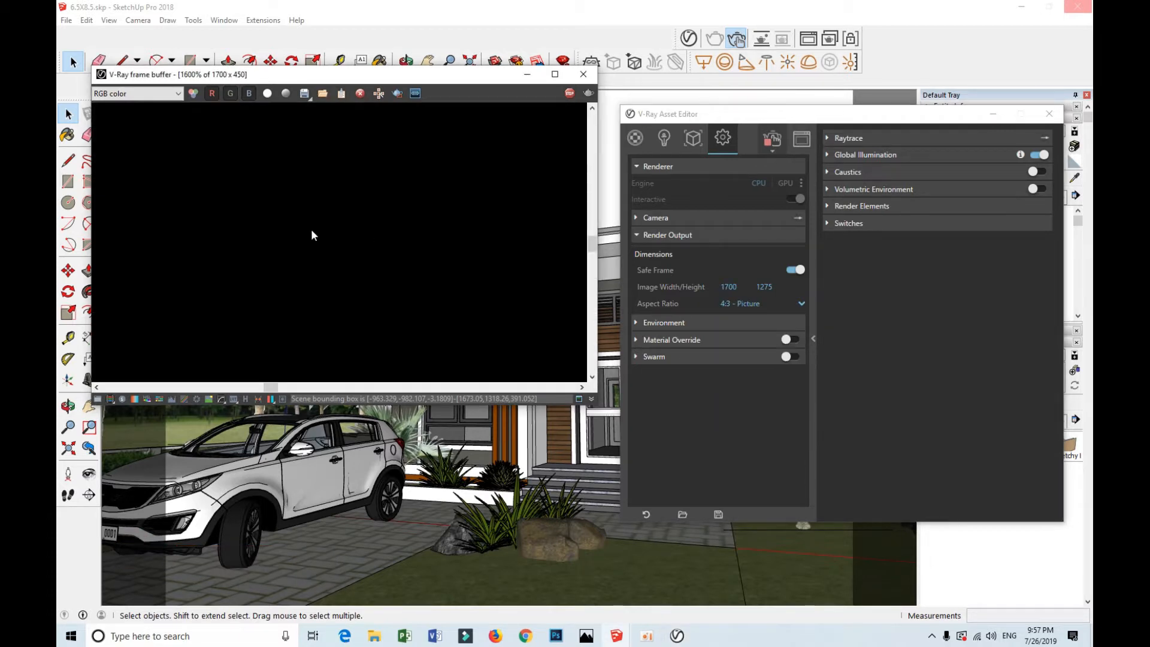
pyautogui.scroll(-4, 311, 233)
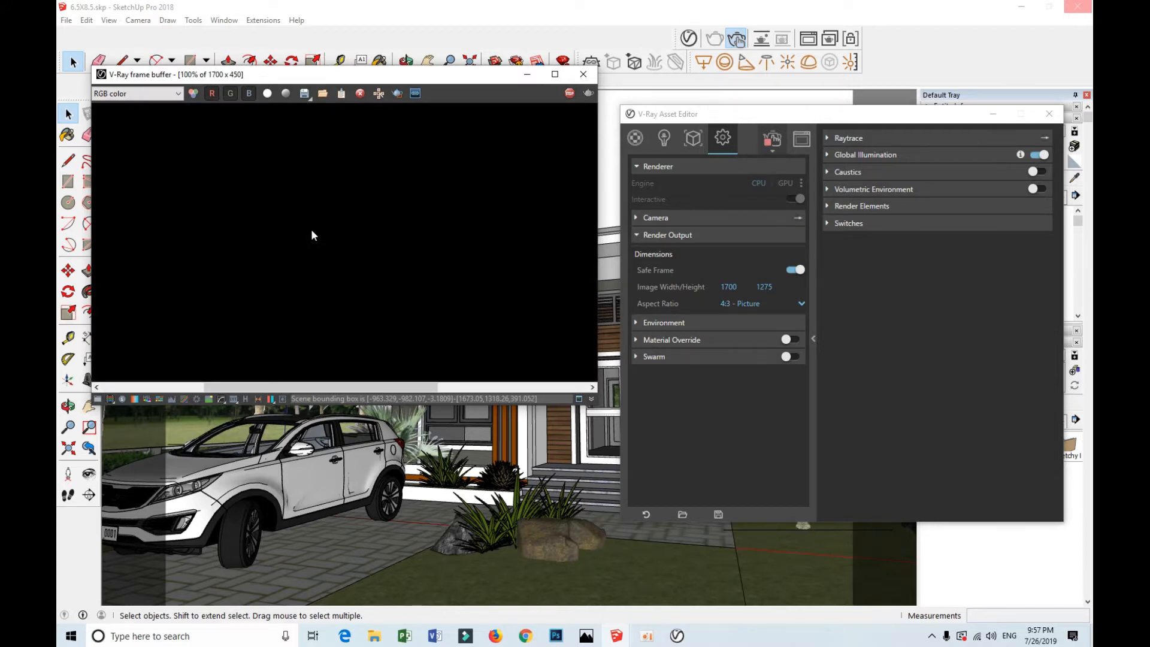
pyautogui.click(565, 96)
pyautogui.click(583, 75)
pyautogui.click(741, 46)
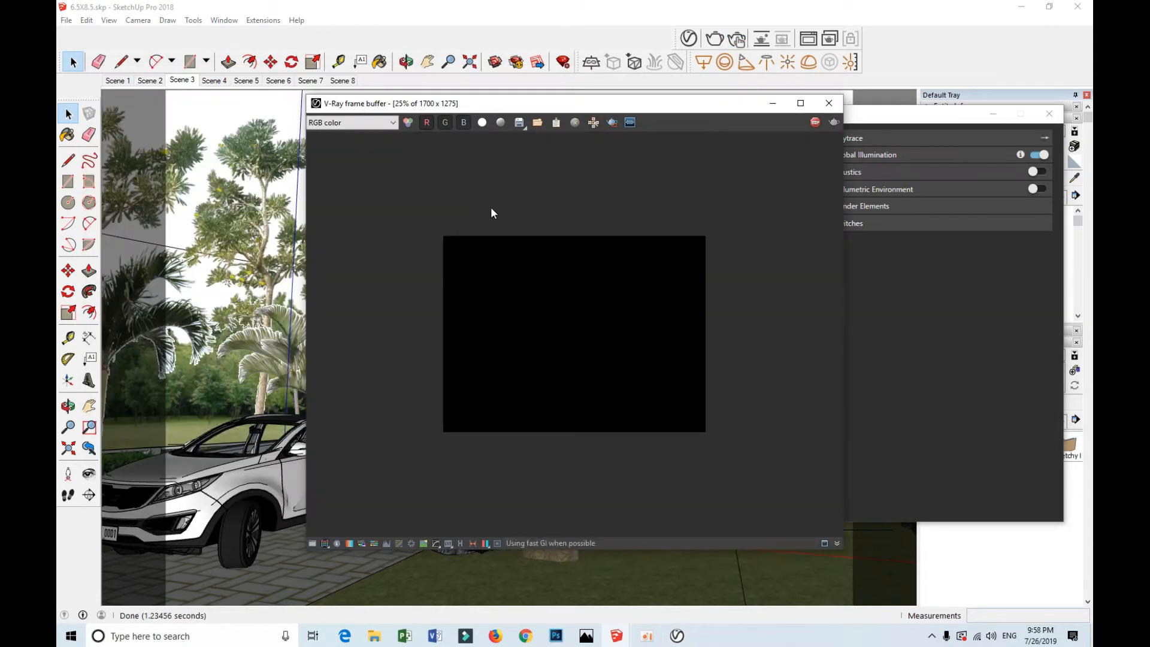
pyautogui.moveTo(700, 107)
pyautogui.mouseDown()
pyautogui.moveTo(451, 96)
pyautogui.moveTo(473, 84)
pyautogui.mouseUp()
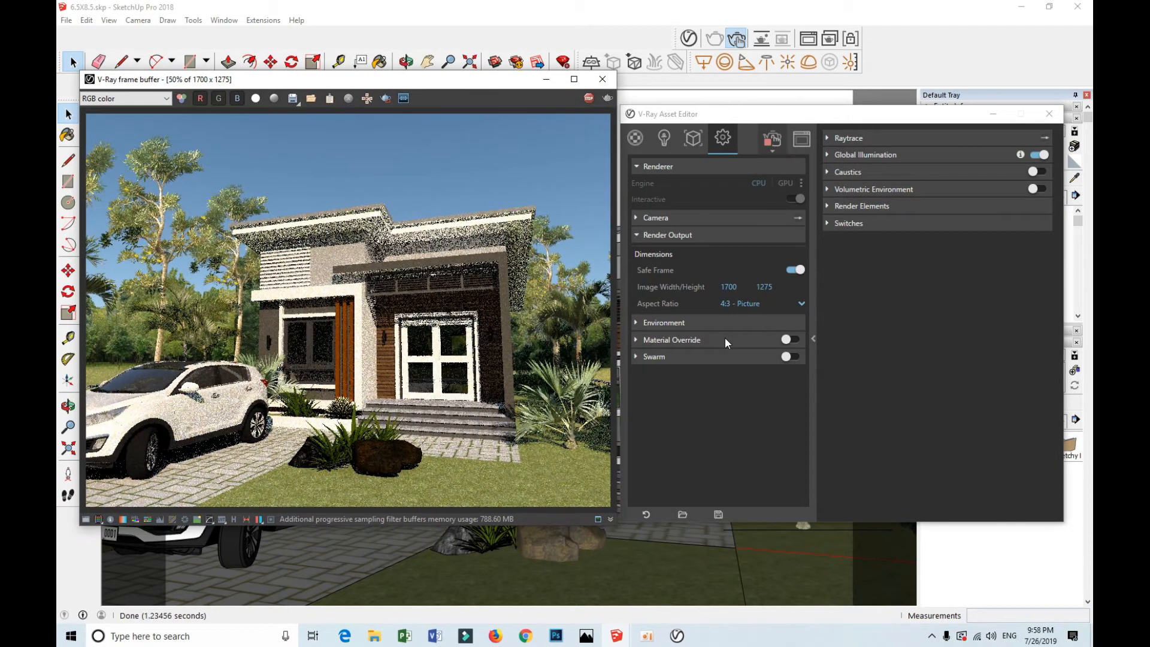
# - Collapse the render output settings and open the SunLight parameters in the scene's lights
pyautogui.click(693, 329)
pyautogui.click(692, 329)
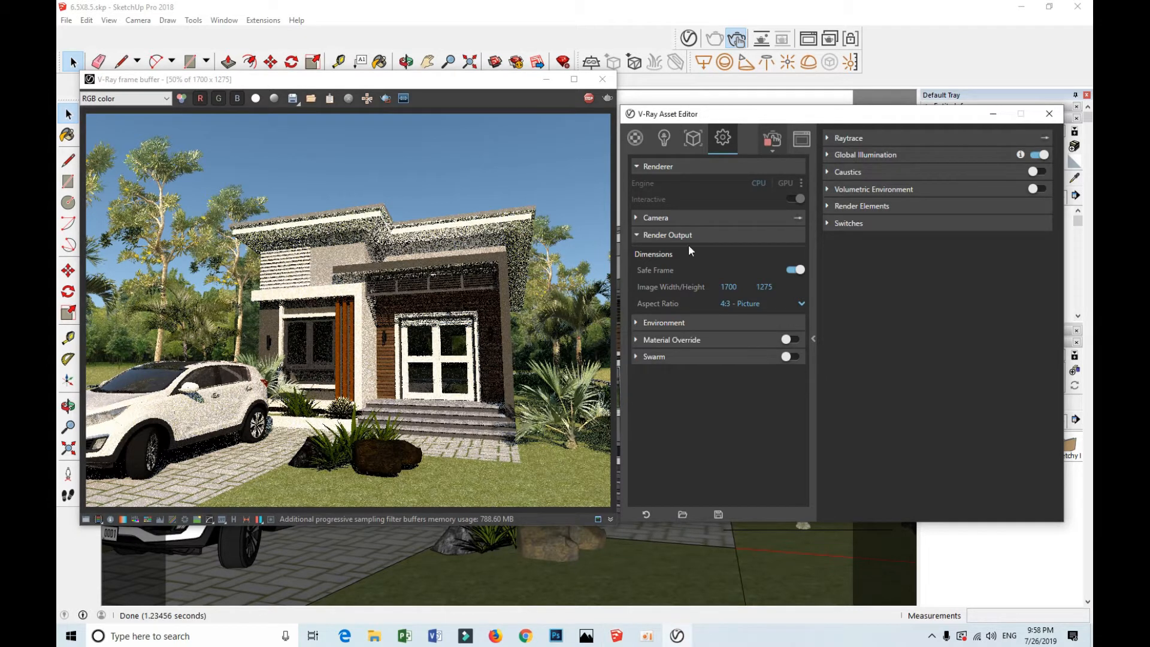
pyautogui.click(716, 234)
pyautogui.click(664, 139)
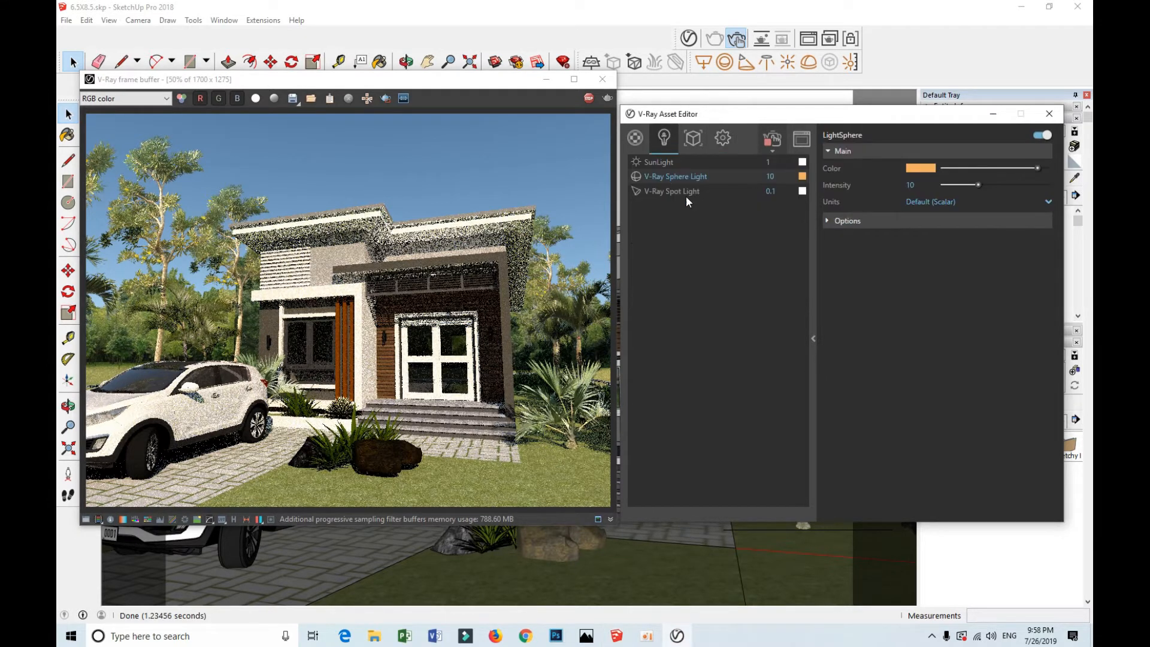
pyautogui.click(655, 160)
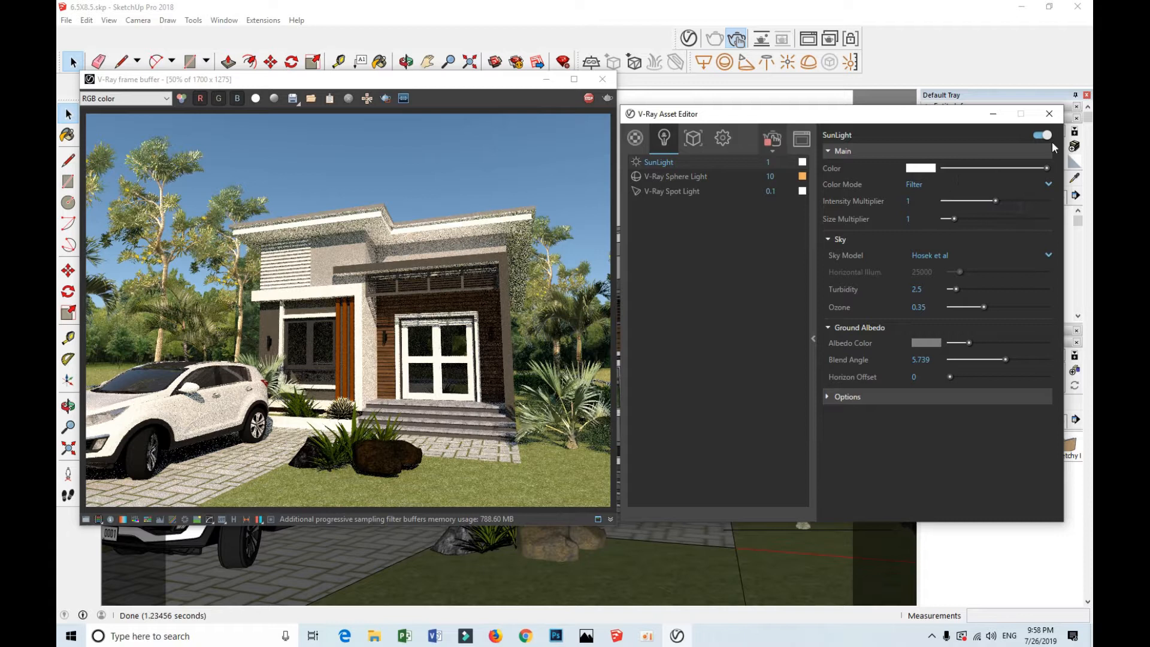
# - Try the Invisible option on SunLight, turn it back off, and return to the main sun parameters
pyautogui.click(965, 152)
pyautogui.click(956, 170)
pyautogui.click(910, 185)
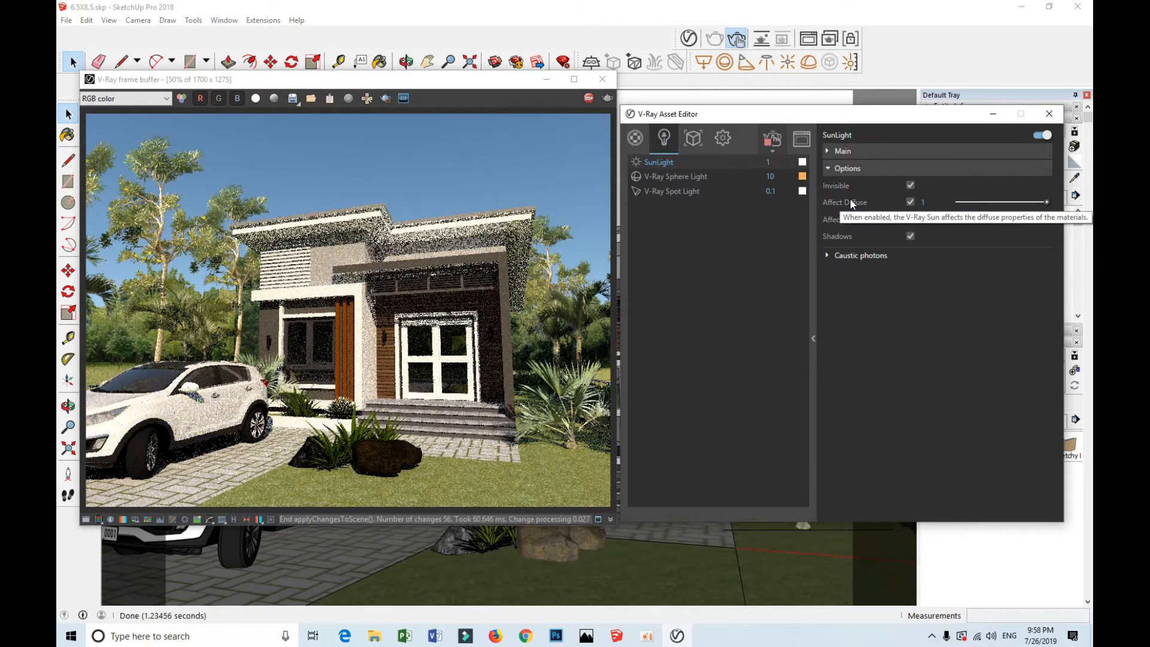
pyautogui.click(910, 186)
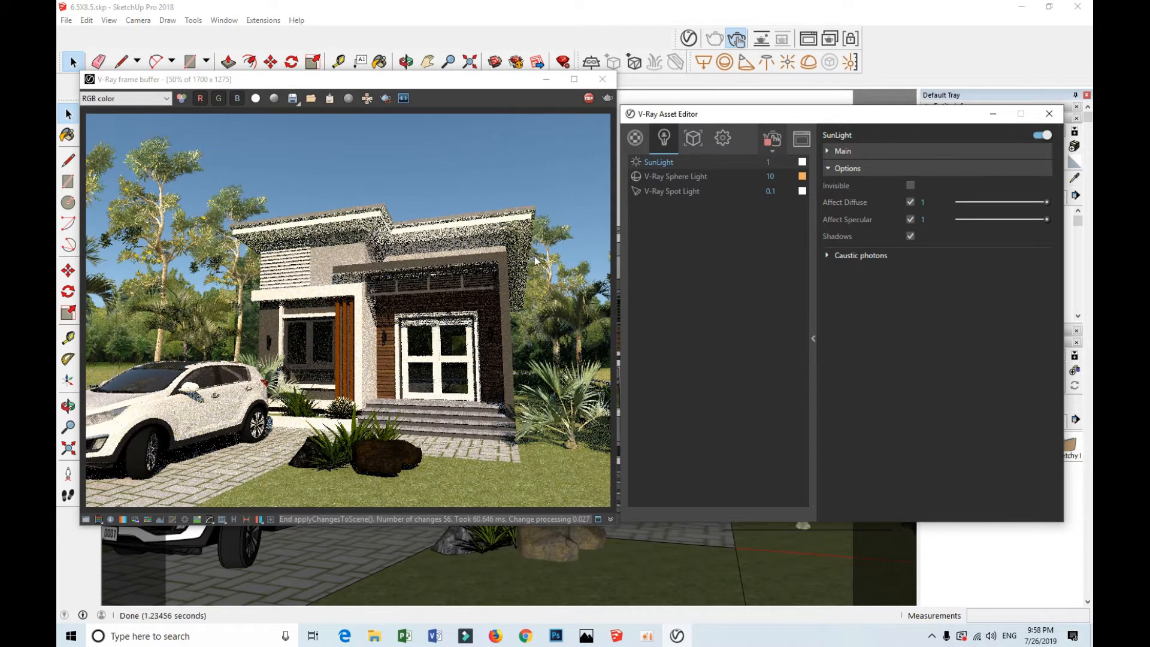
pyautogui.click(868, 169)
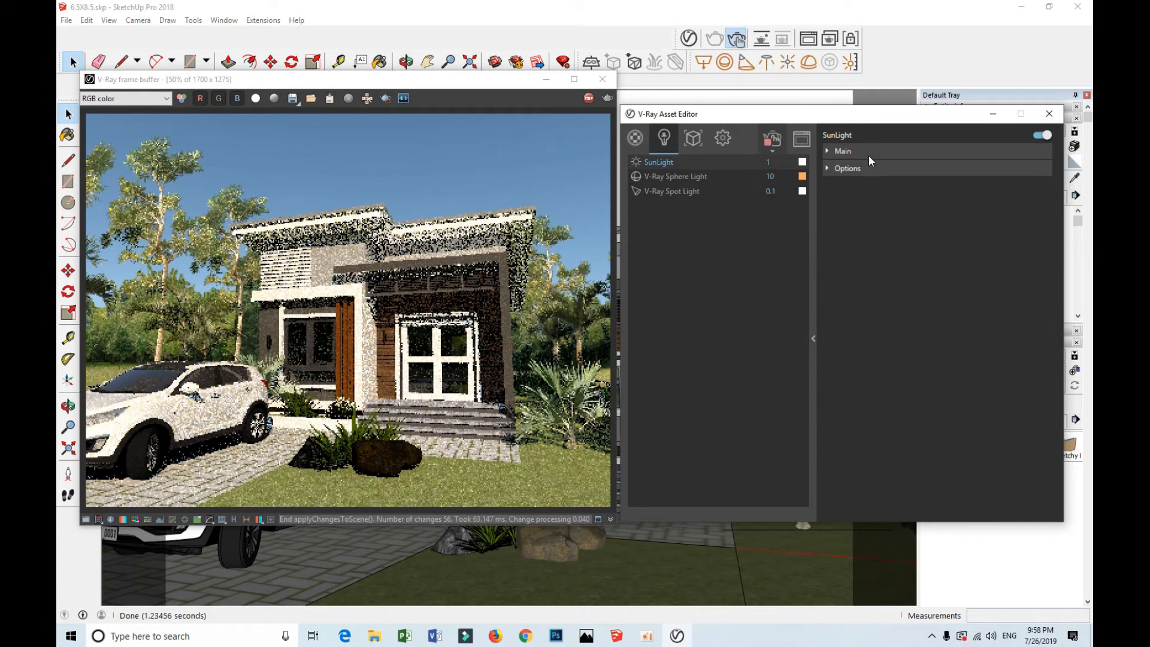
pyautogui.click(869, 155)
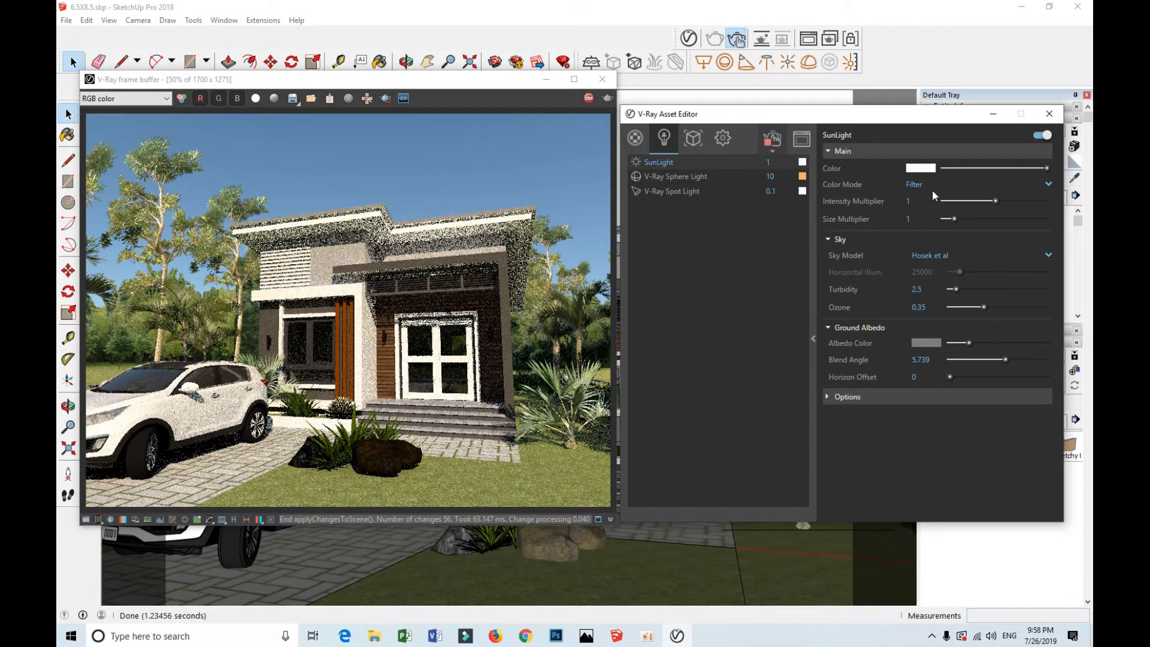
# - Keep the SunLight color white and set both its intensity multiplier and size multiplier to 0.8
pyautogui.click(1033, 168)
pyautogui.moveTo(1026, 167); pyautogui.dragTo(1042, 168)
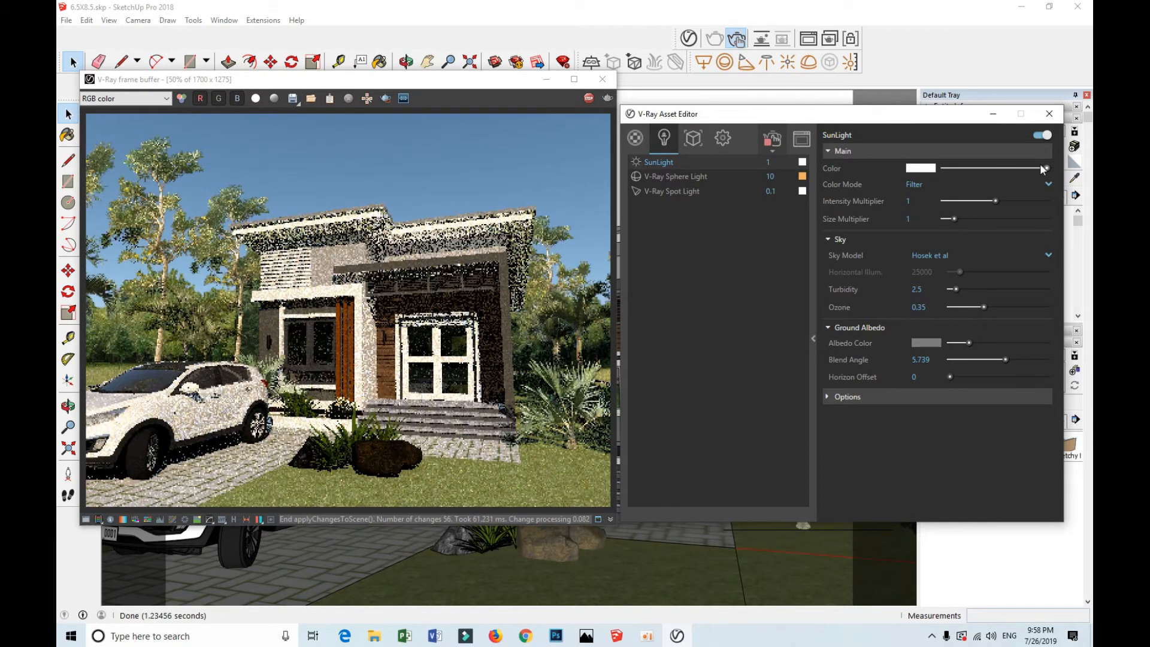
pyautogui.moveTo(917, 202); pyautogui.dragTo(875, 221)
pyautogui.write('0.8')
pyautogui.press('Return')
pyautogui.write('0.8')
pyautogui.press('Return')
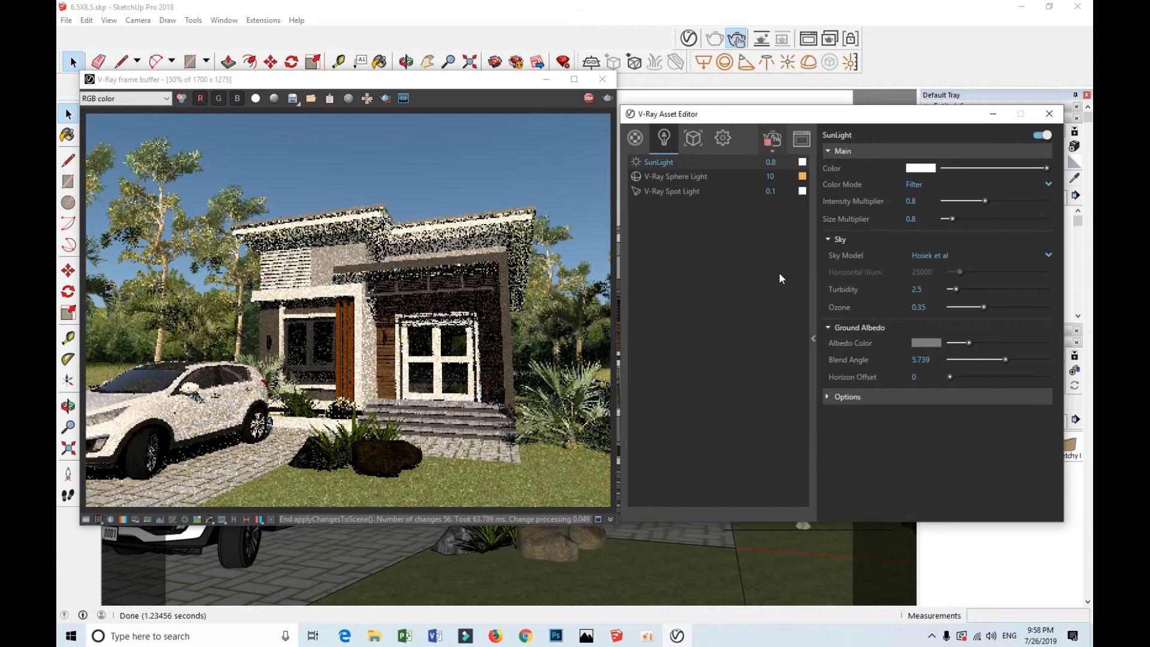
# - Check the available sky models for the sun and keep Hosek et al
pyautogui.click(948, 257)
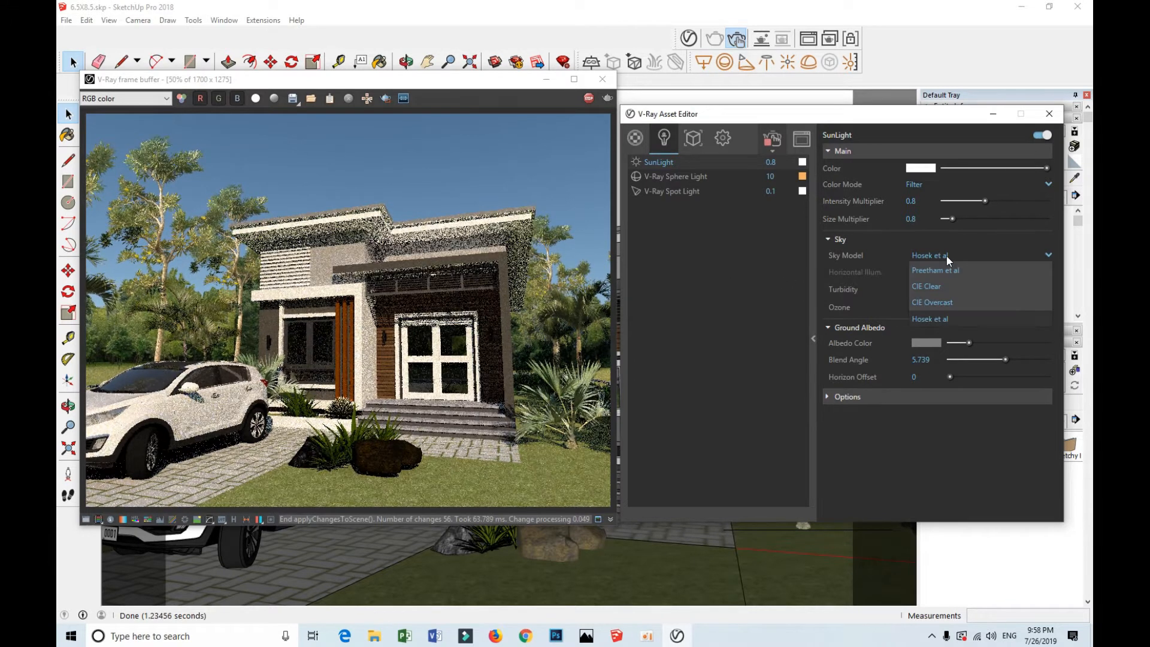
pyautogui.click(947, 256)
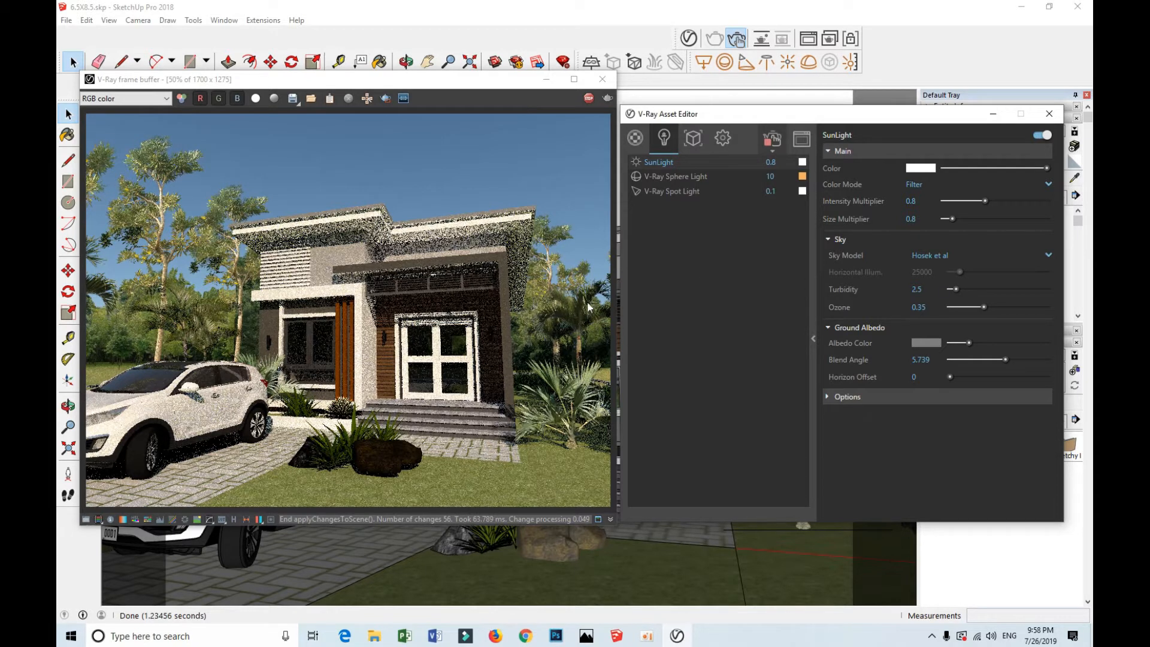
pyautogui.moveTo(822, 114); pyautogui.dragTo(822, 118)
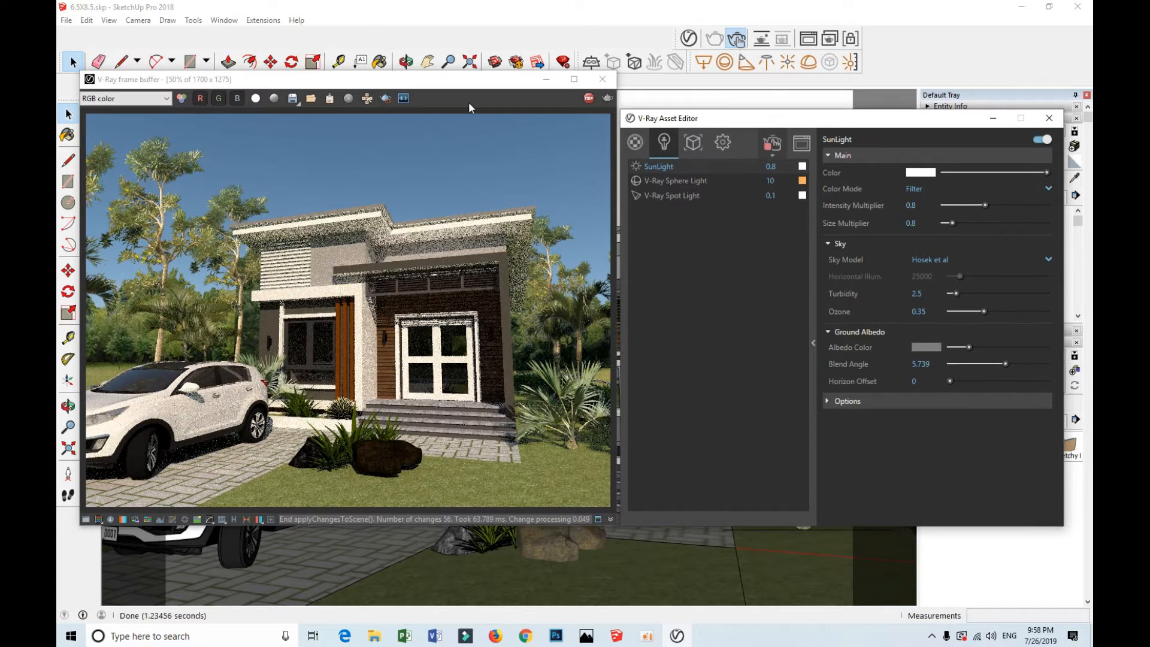
# - Uncover the Shadows controls, try different months, and set the sun to early October in the afternoon
pyautogui.moveTo(466, 82); pyautogui.dragTo(620, 75)
pyautogui.click(505, 102)
pyautogui.click(538, 96)
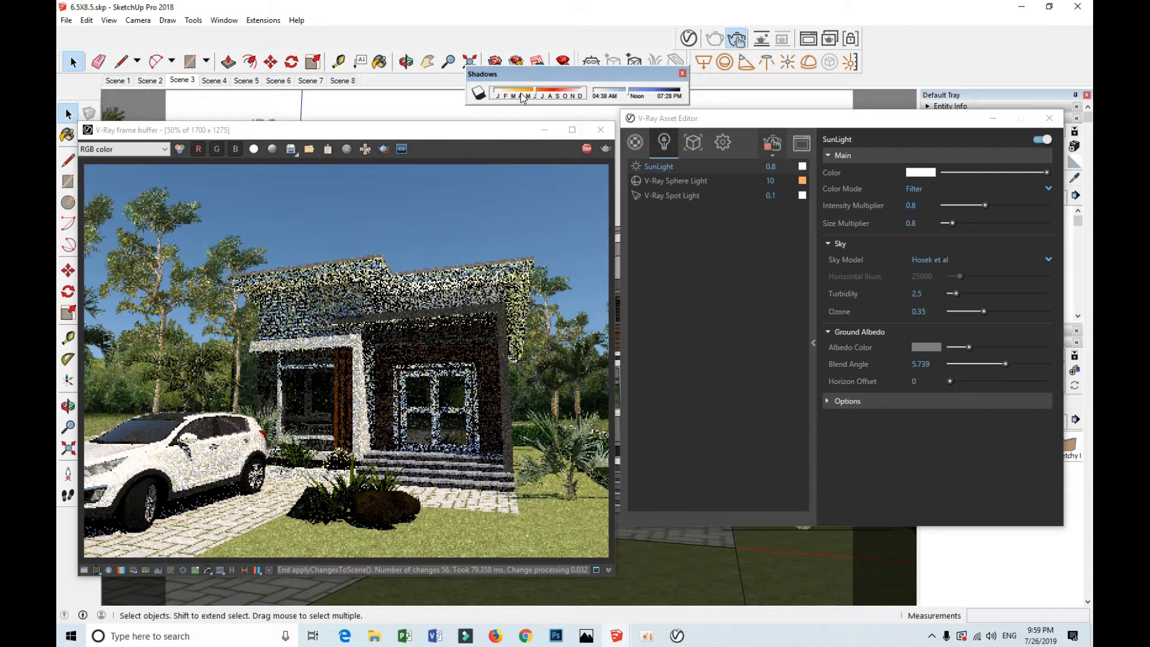
pyautogui.click(522, 94)
pyautogui.click(563, 94)
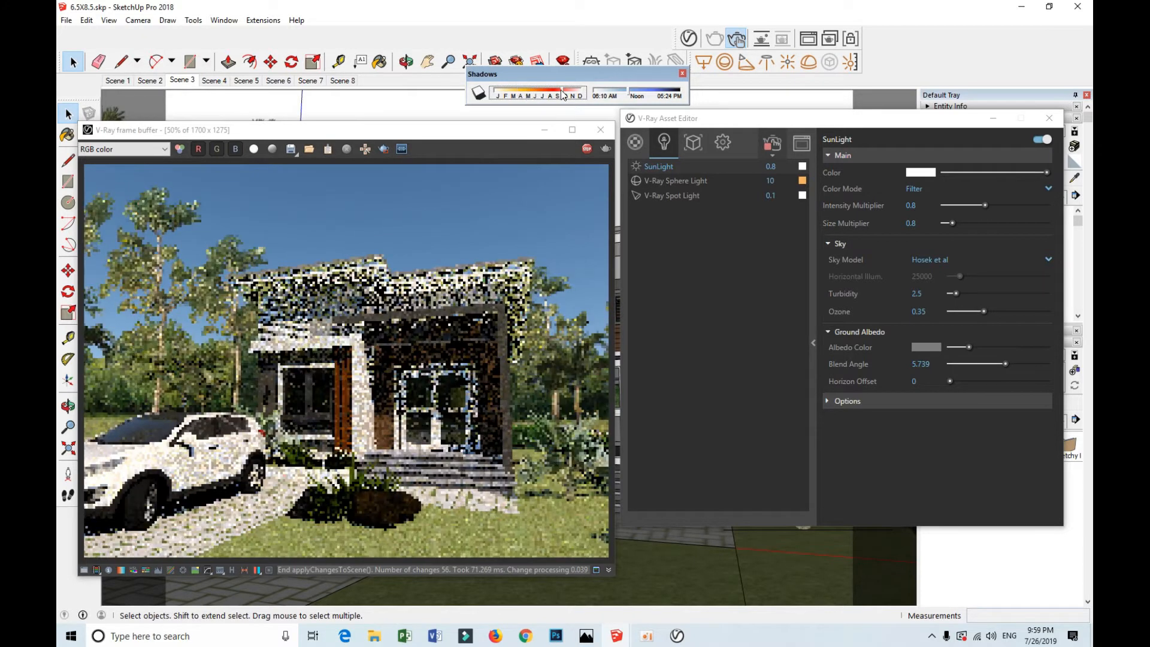
pyautogui.click(667, 93)
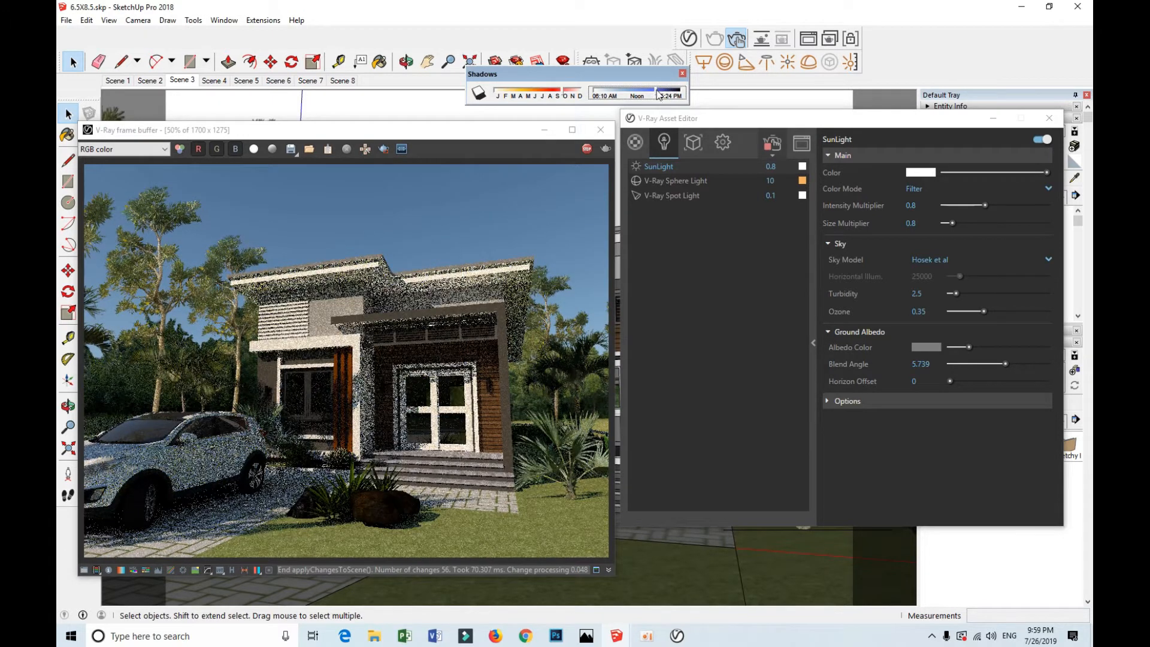
pyautogui.moveTo(641, 91); pyautogui.dragTo(653, 91)
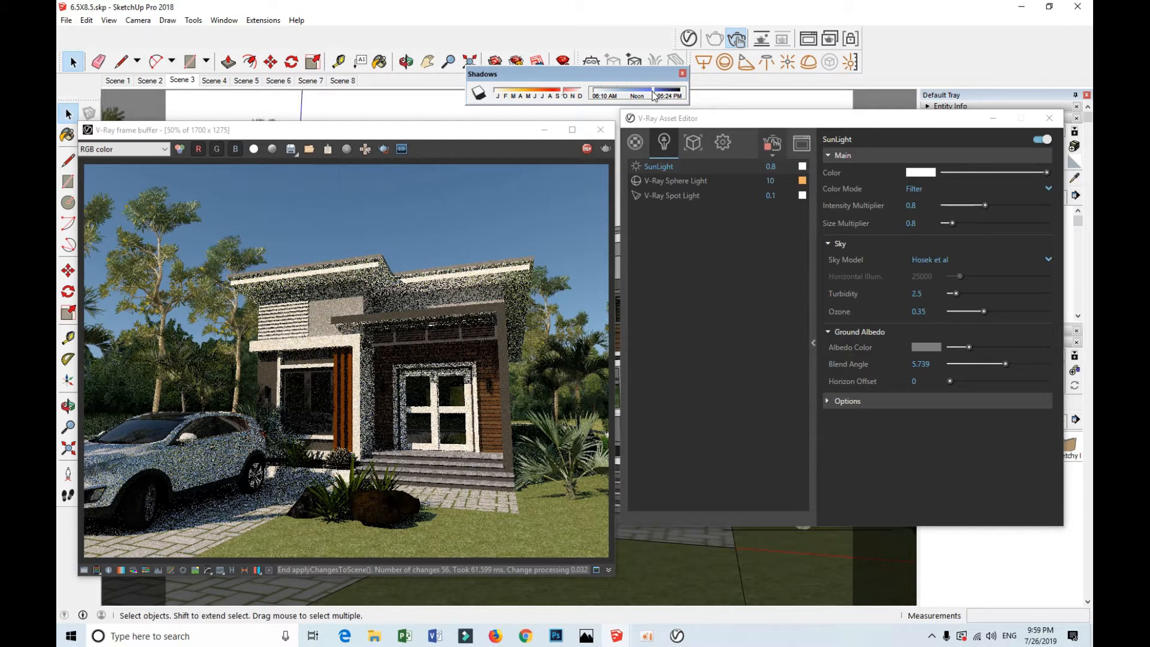
# - Try a spring date for the sun, and then set it to late October
pyautogui.click(525, 96)
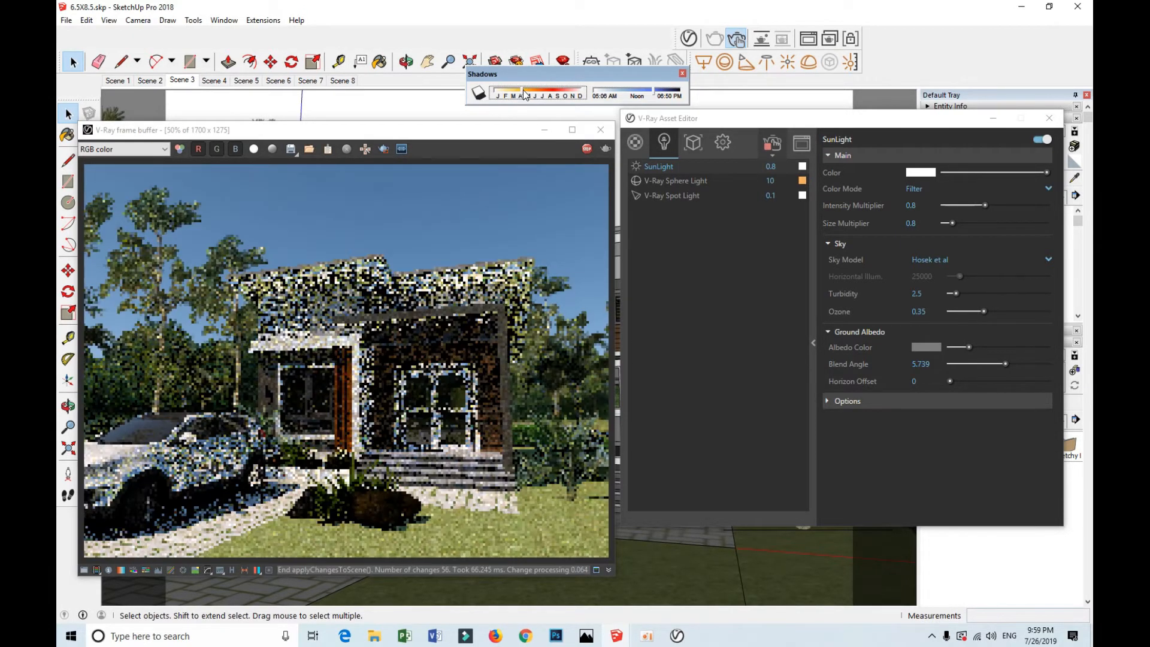
pyautogui.moveTo(525, 96); pyautogui.dragTo(564, 96)
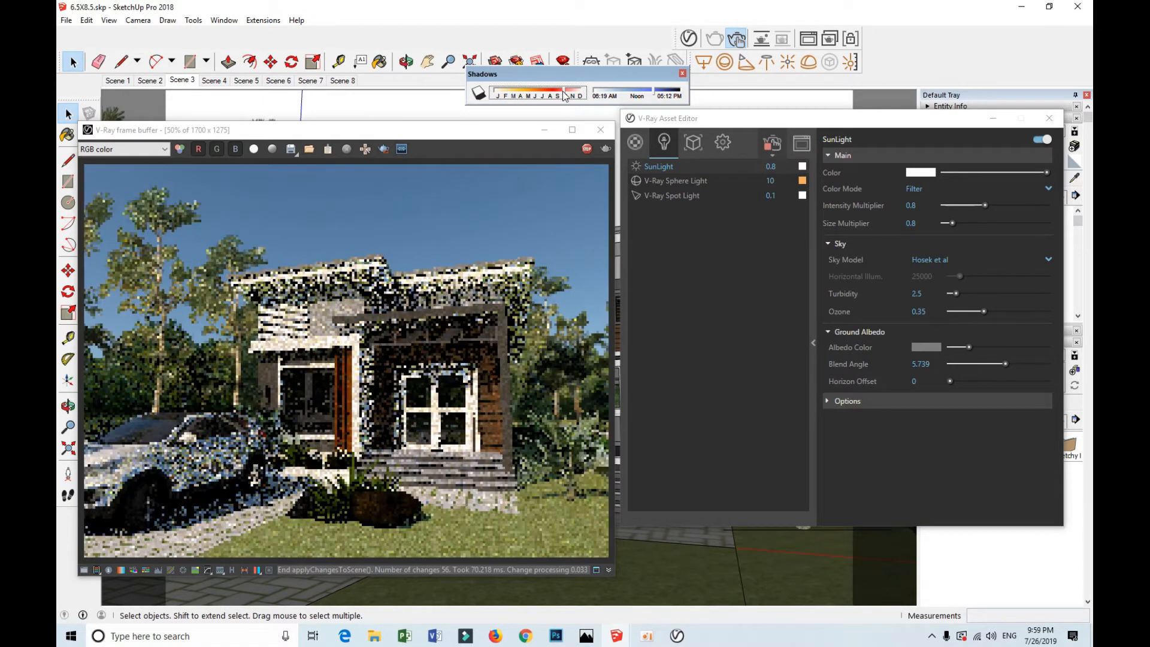
pyautogui.moveTo(564, 95)
pyautogui.mouseDown()
pyautogui.moveTo(552, 97)
pyautogui.moveTo(567, 96)
pyautogui.mouseUp()
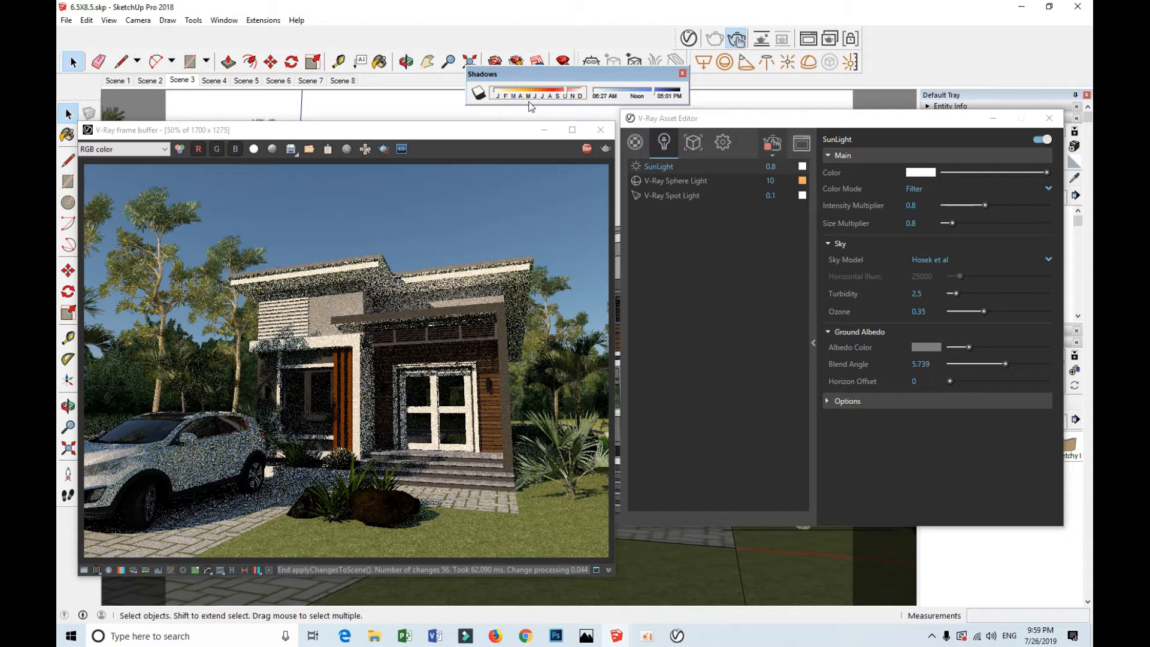
# - Arrange the frame buffer and Shadows controls so both are accessible beside the Asset Editor
pyautogui.moveTo(544, 75); pyautogui.dragTo(689, 81)
pyautogui.moveTo(515, 130); pyautogui.dragTo(511, 84)
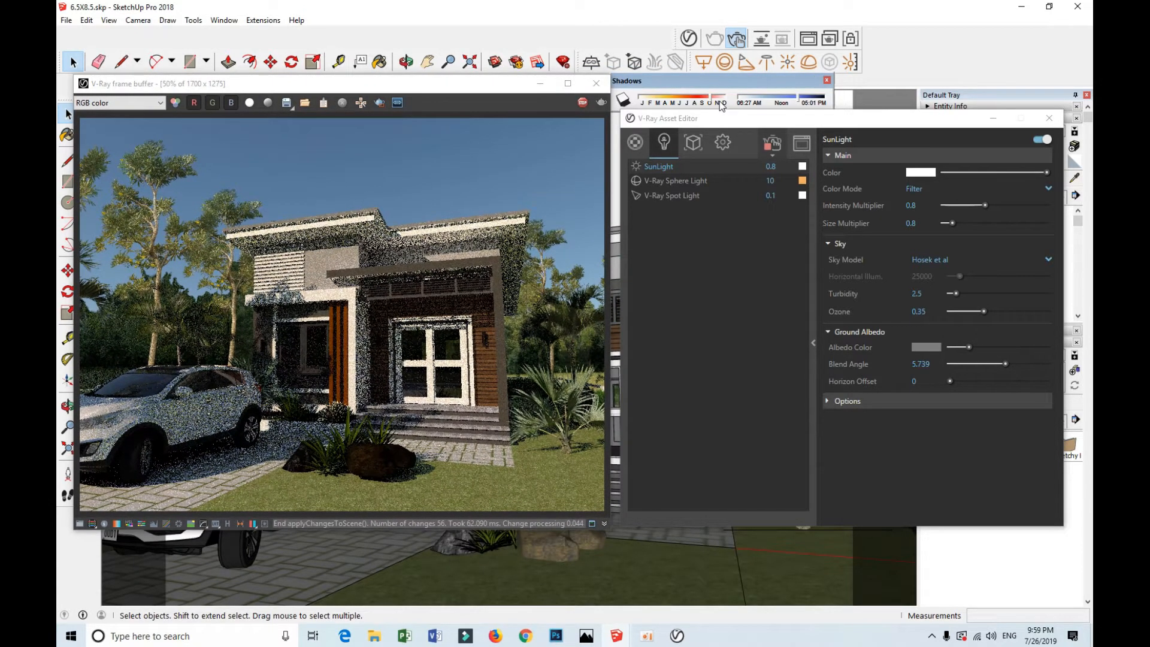
pyautogui.moveTo(719, 81); pyautogui.dragTo(733, 74)
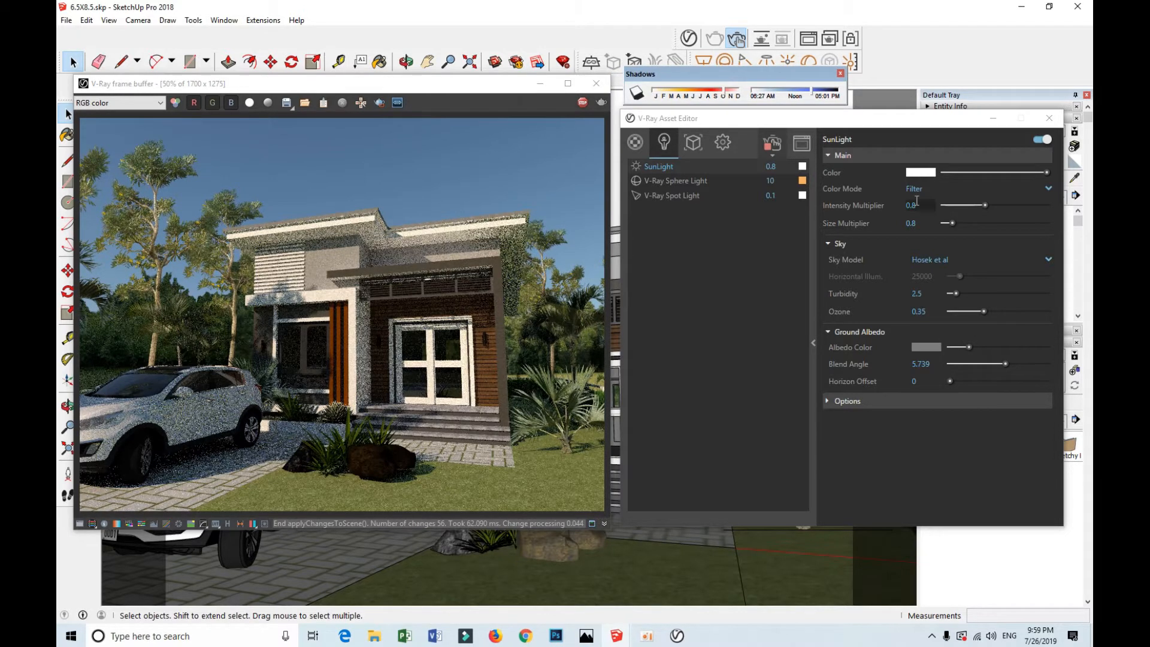
# - Set the SunLight intensity multiplier to 0.9
pyautogui.moveTo(924, 207); pyautogui.dragTo(861, 228)
pyautogui.write('0.9')
pyautogui.press('Return')
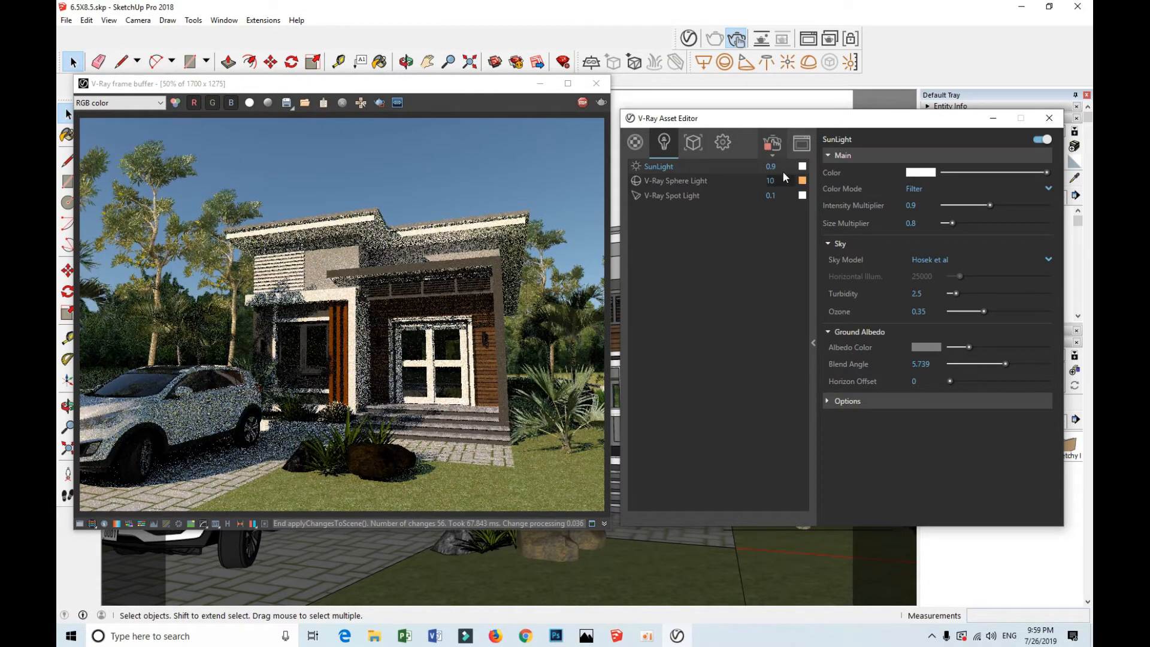
# - In the render settings, switch Global Illumination off and back on, and expand its ambient occlusion options
pyautogui.click(693, 150)
pyautogui.click(720, 149)
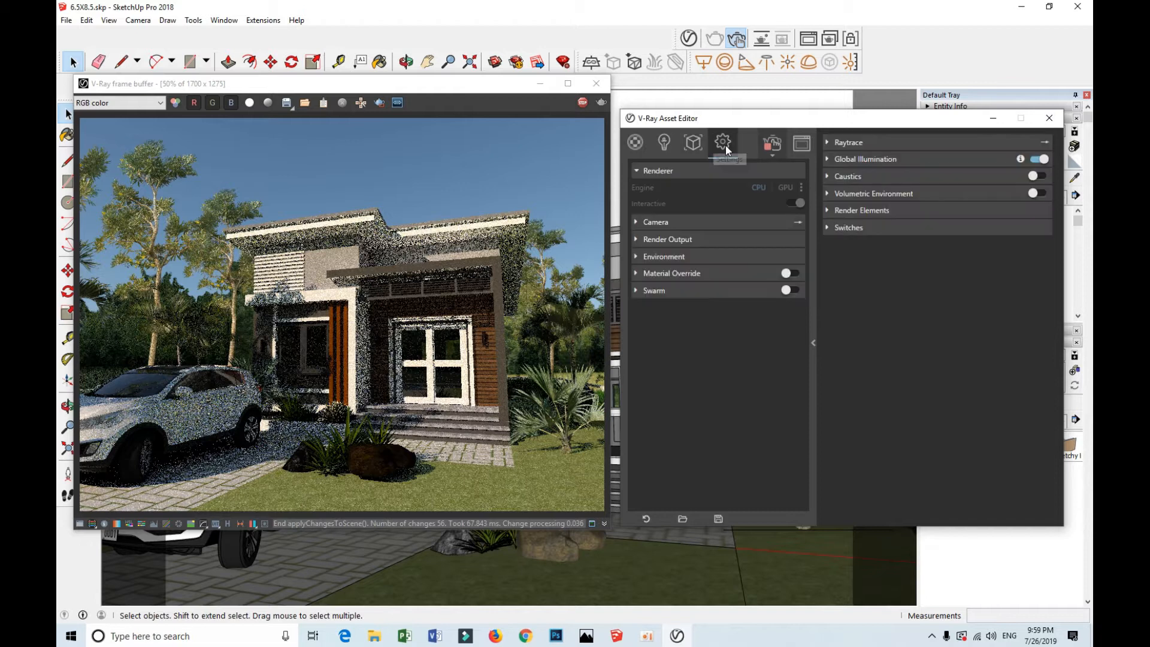
pyautogui.click(904, 160)
pyautogui.click(1035, 160)
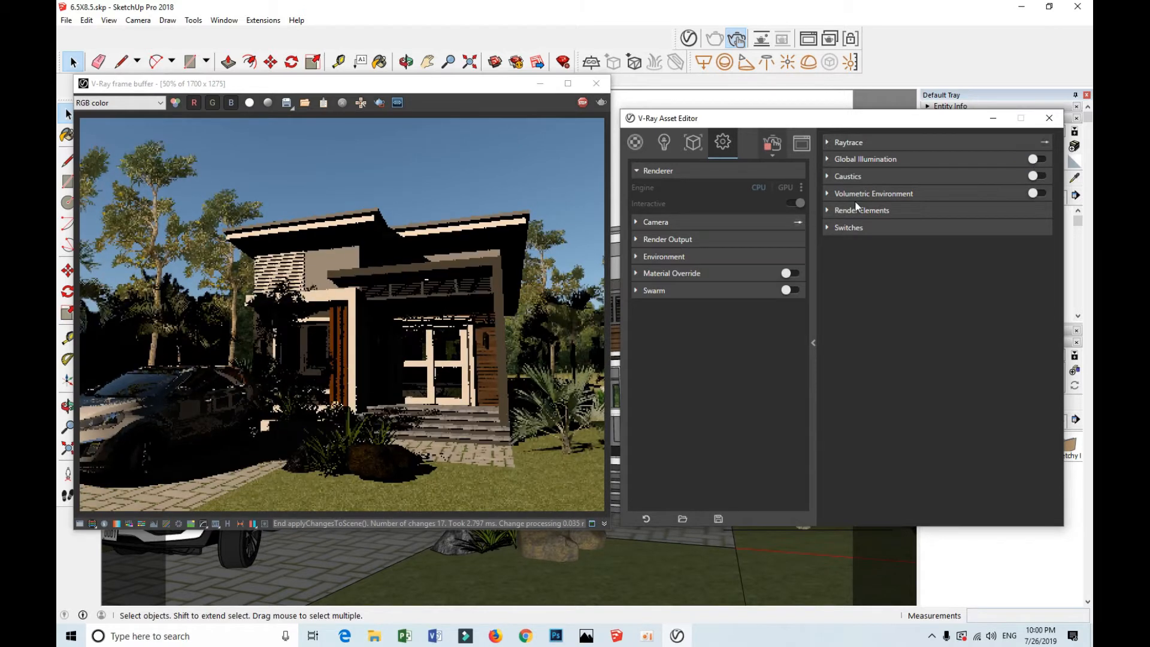
pyautogui.click(998, 160)
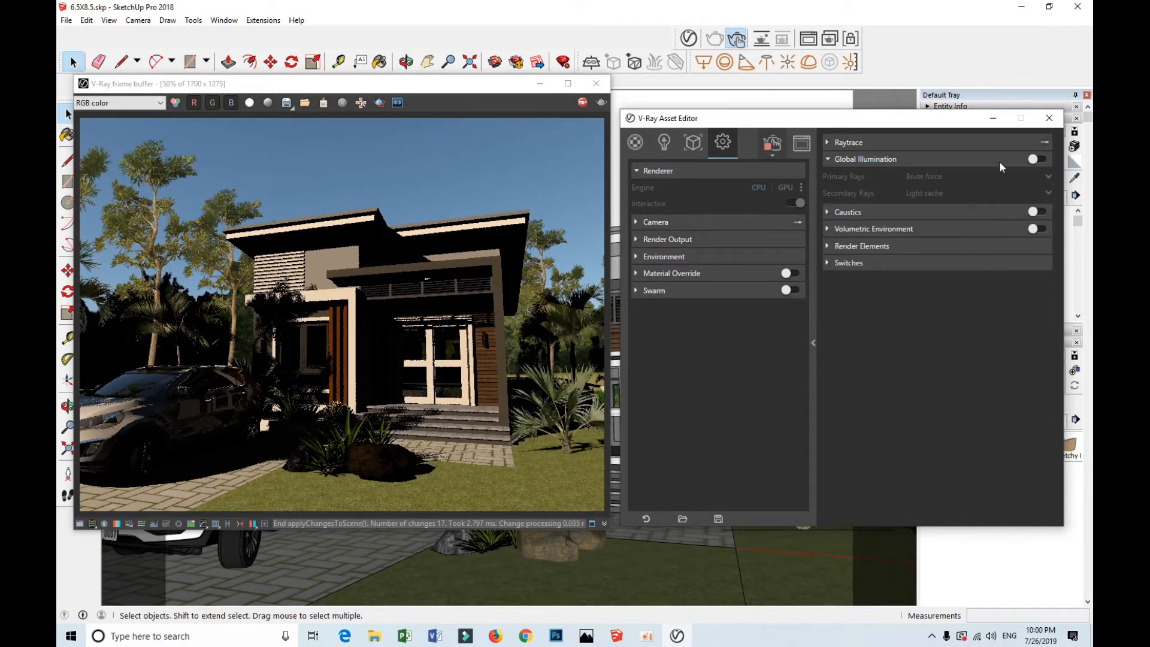
pyautogui.click(1038, 160)
pyautogui.click(875, 215)
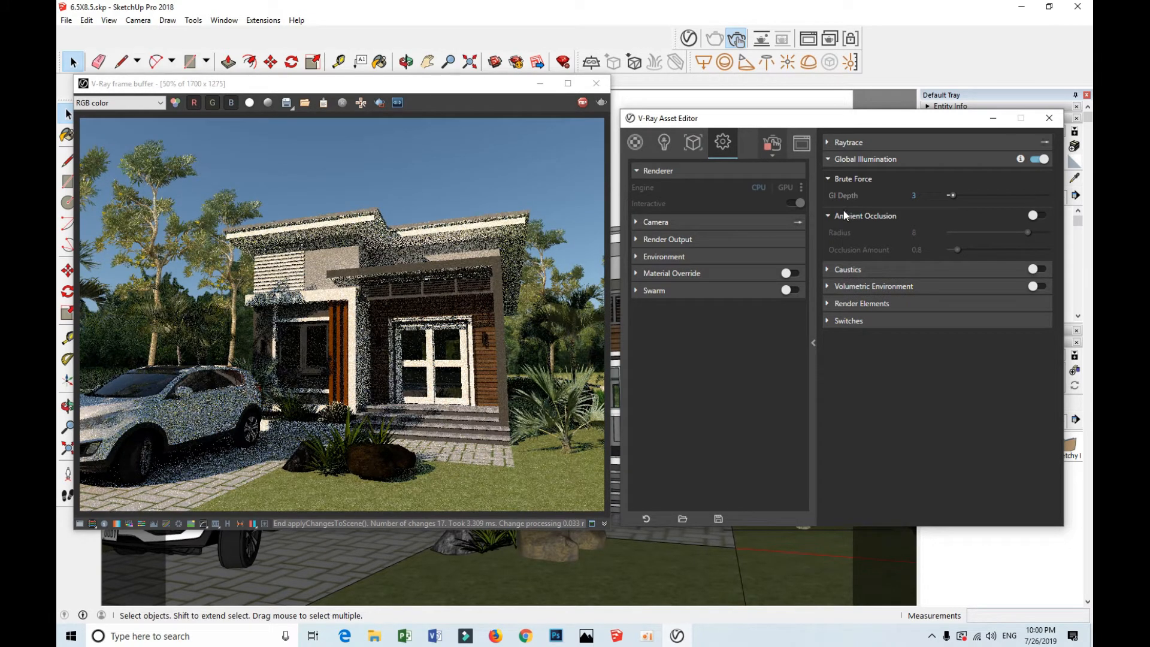
# - Stop the interactive render and close both the frame buffer and the Asset Editor
pyautogui.click(582, 102)
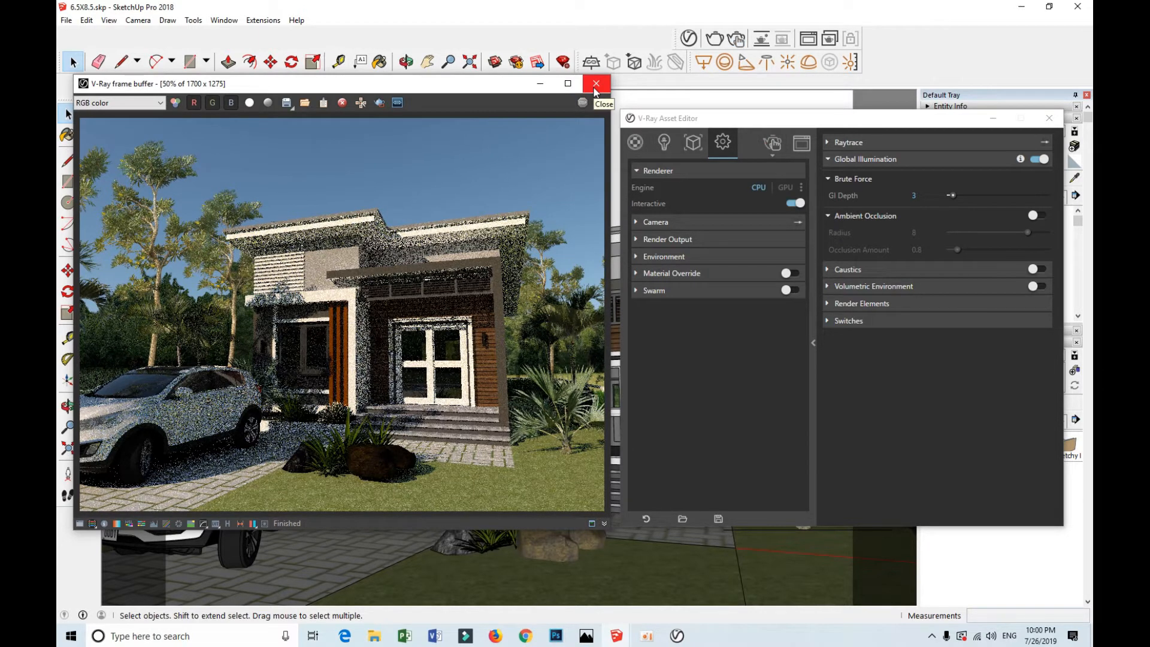
pyautogui.click(596, 87)
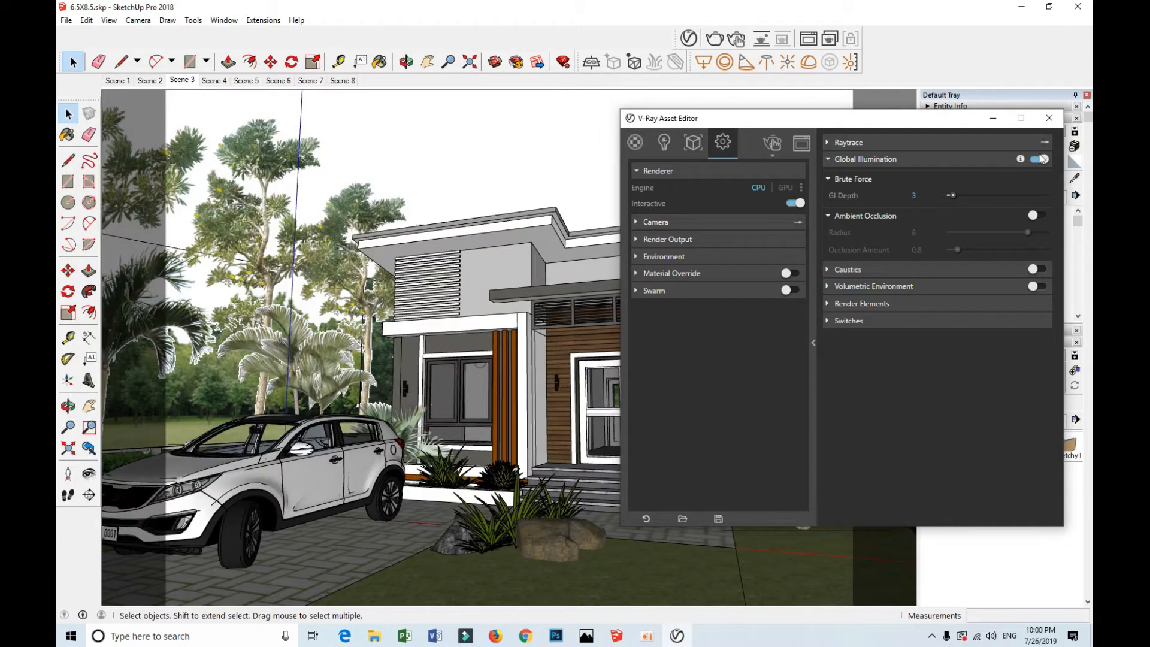
pyautogui.click(1049, 118)
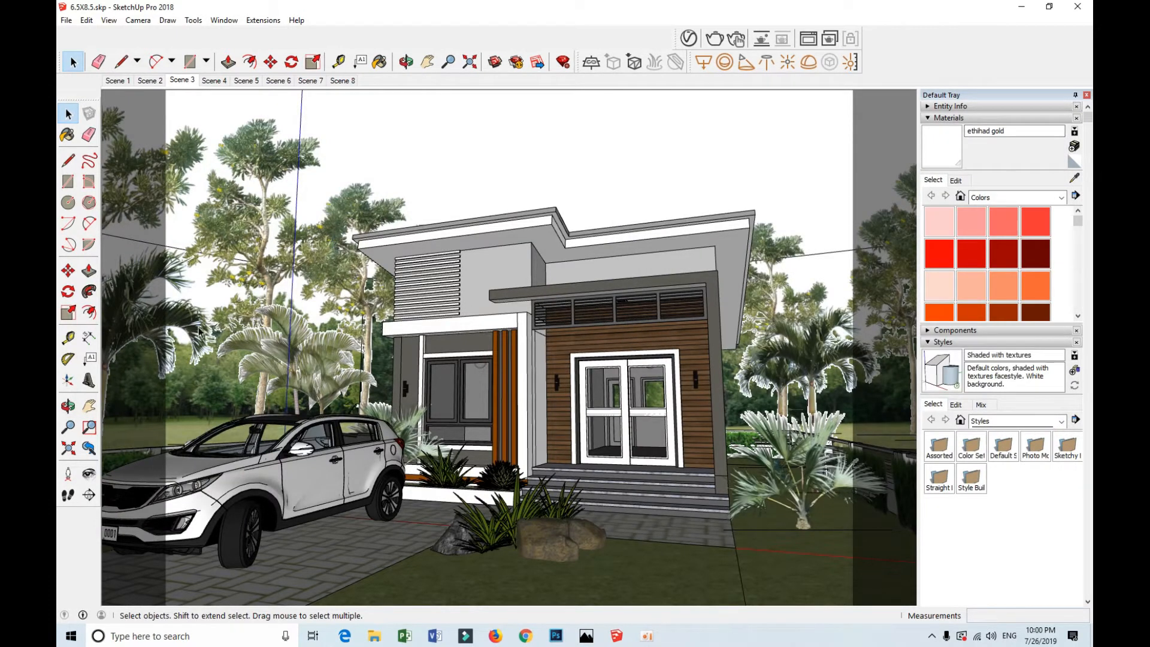
# - Reframe the view to show the whole house and car, and add it as a new scene after Scene 3
pyautogui.click(90, 408)
pyautogui.moveTo(528, 419); pyautogui.dragTo(584, 412)
pyautogui.moveTo(584, 413); pyautogui.dragTo(533, 412, button='middle')
pyautogui.moveTo(524, 407); pyautogui.dragTo(577, 390)
pyautogui.rightClick(582, 390)
pyautogui.click(590, 398)
pyautogui.moveTo(587, 404); pyautogui.dragTo(590, 374, button='middle')
pyautogui.press('space')
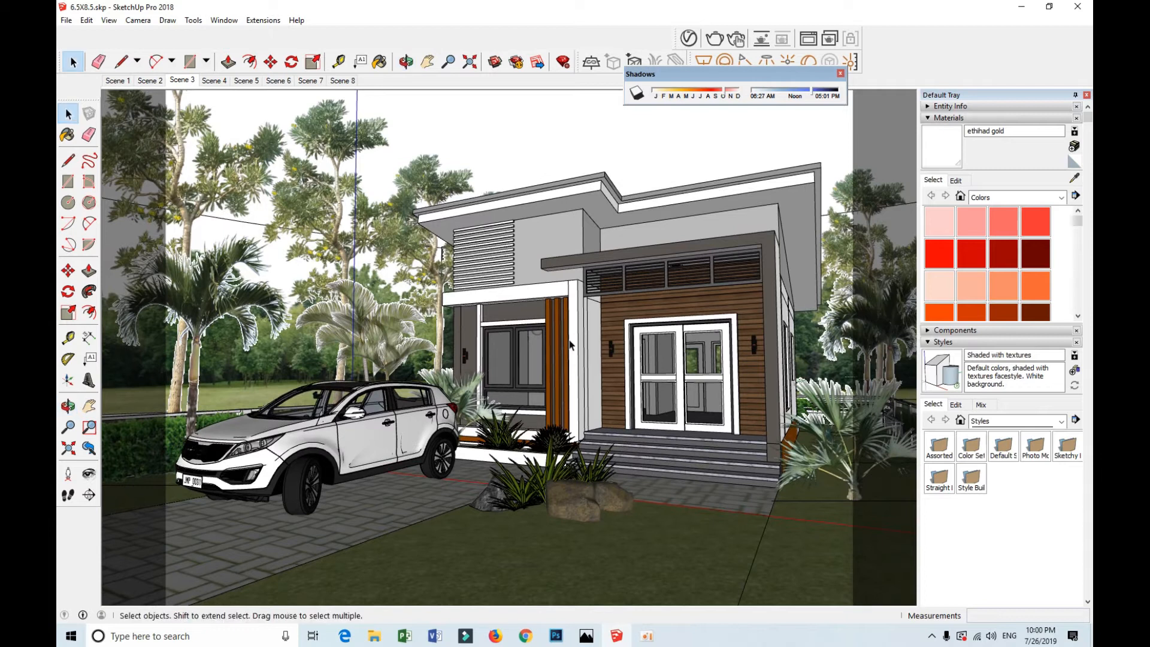
pyautogui.rightClick(183, 81)
pyautogui.click(211, 121)
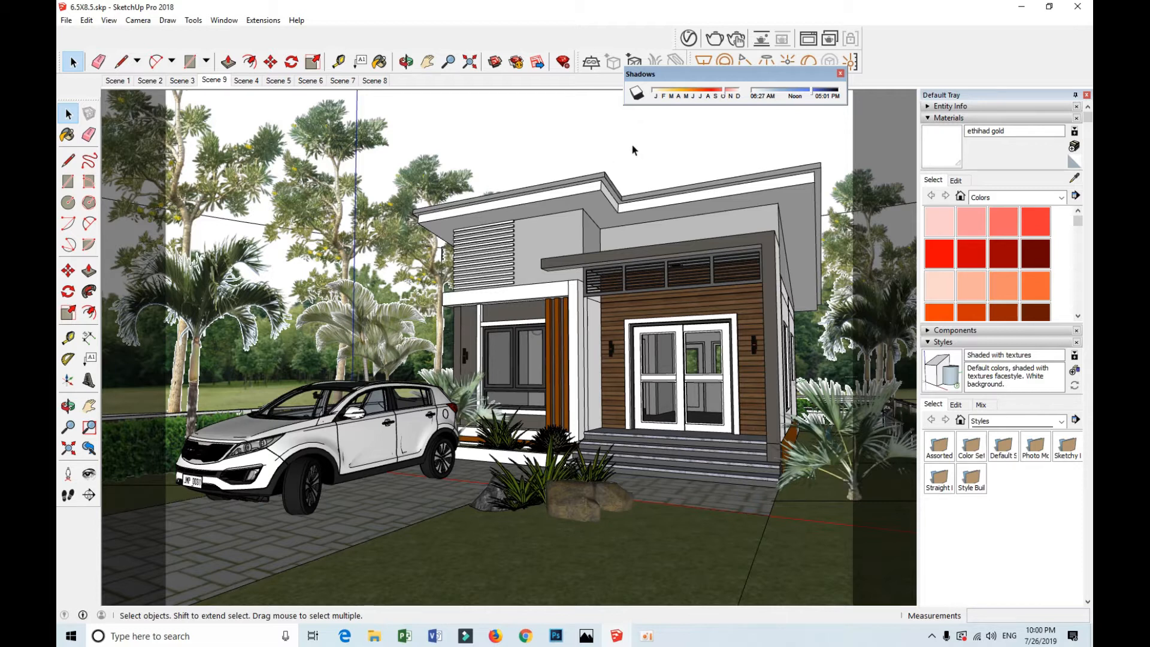
# - Reopen the Asset Editor and review the render output, environment and material override sections of the render settings
pyautogui.click(688, 38)
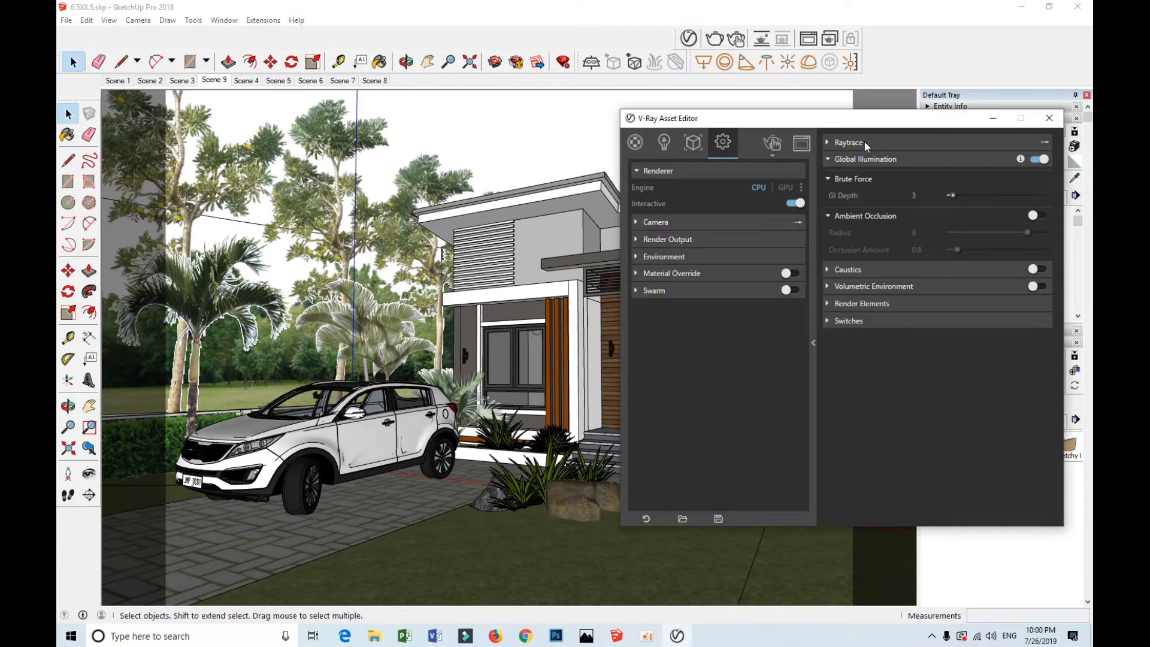
pyautogui.moveTo(836, 118); pyautogui.dragTo(722, 119)
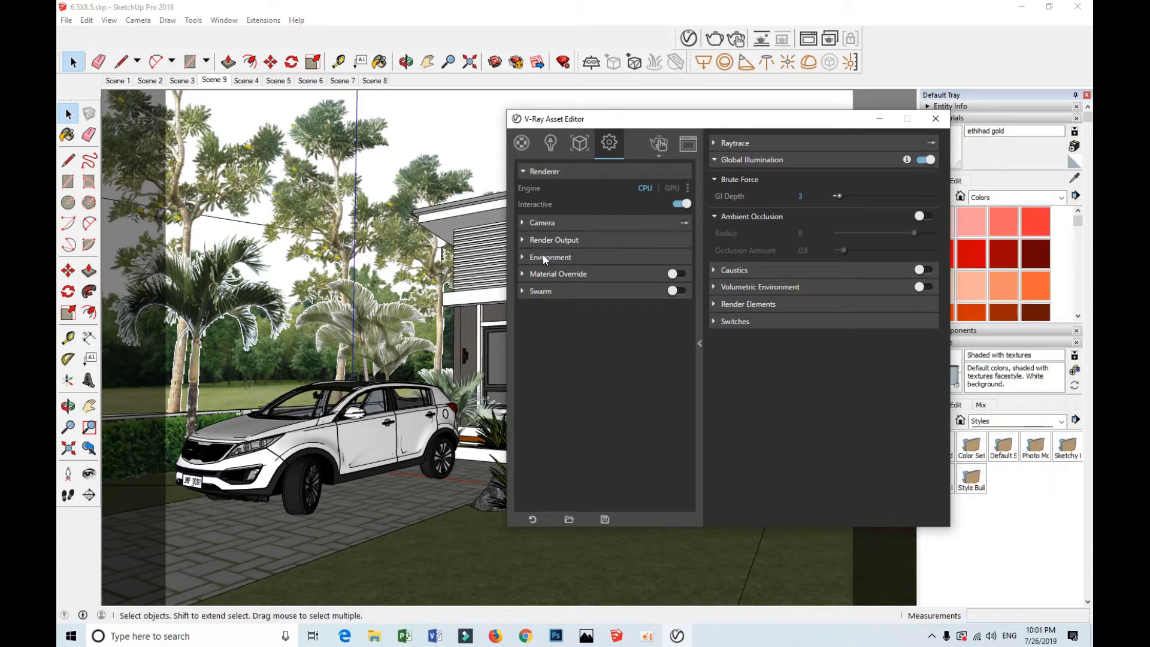
pyautogui.click(554, 241)
pyautogui.click(556, 239)
pyautogui.click(561, 257)
pyautogui.click(562, 259)
pyautogui.click(571, 259)
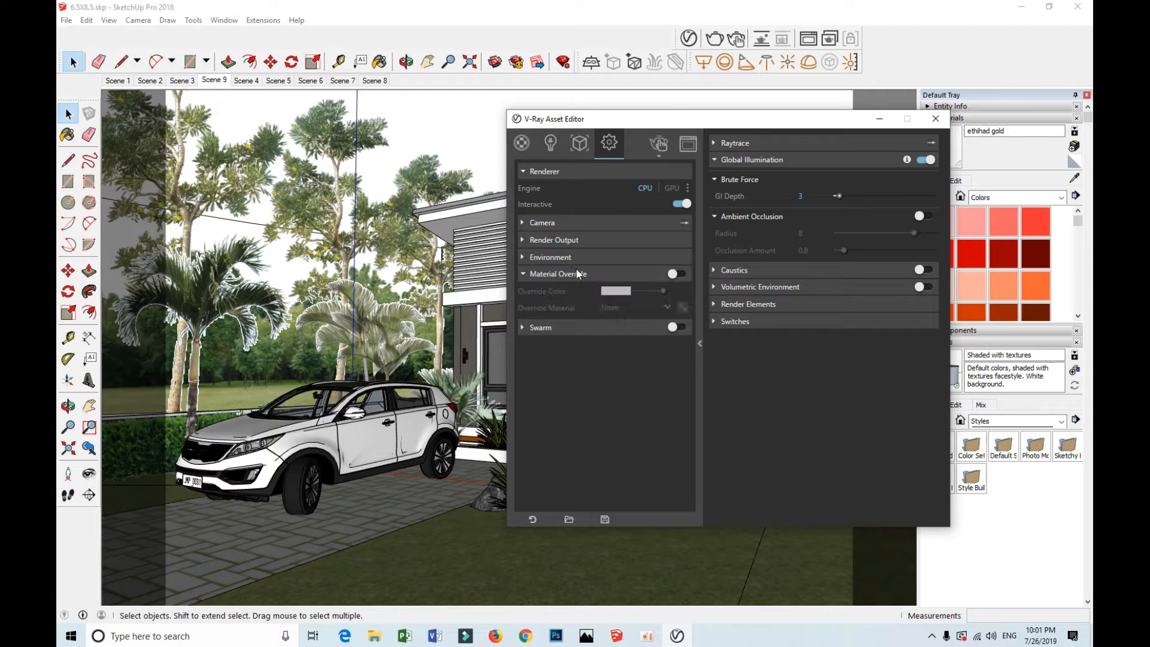
pyautogui.click(576, 259)
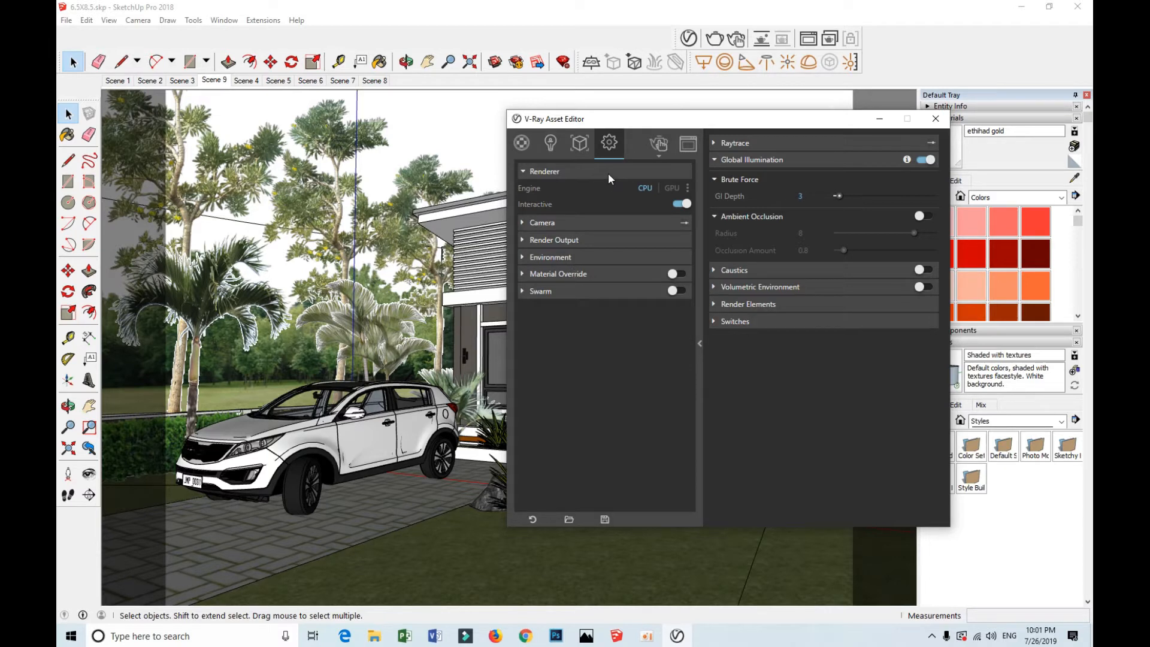
# - Start a non-interactive test render of the new view, and close its frame buffer and the Asset Editor
pyautogui.click(714, 43)
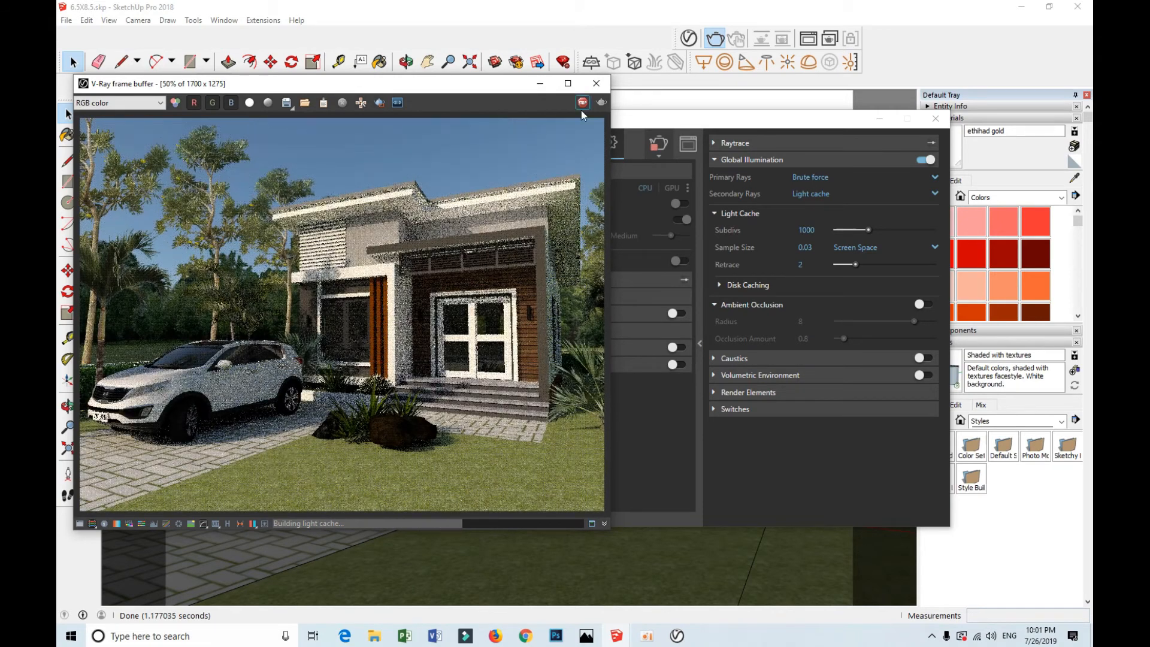
pyautogui.click(596, 83)
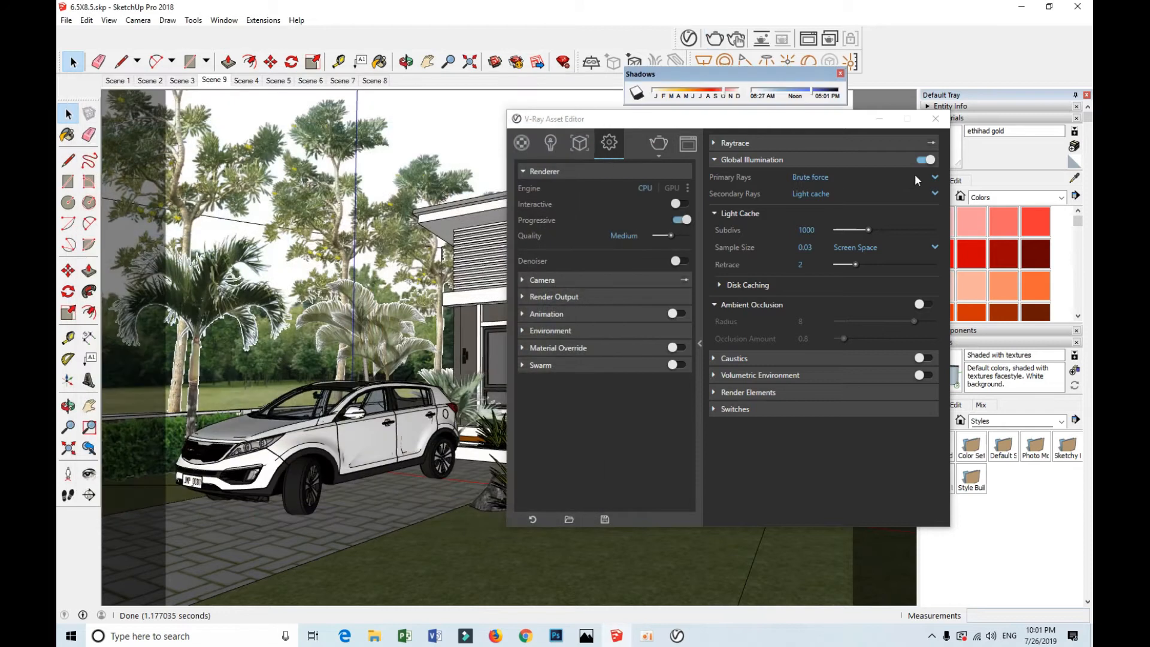
pyautogui.click(936, 119)
# - Sample the material of the front window beside the car, dock the Shadows toolbar, and open the Asset Editor on that material
pyautogui.press('b')
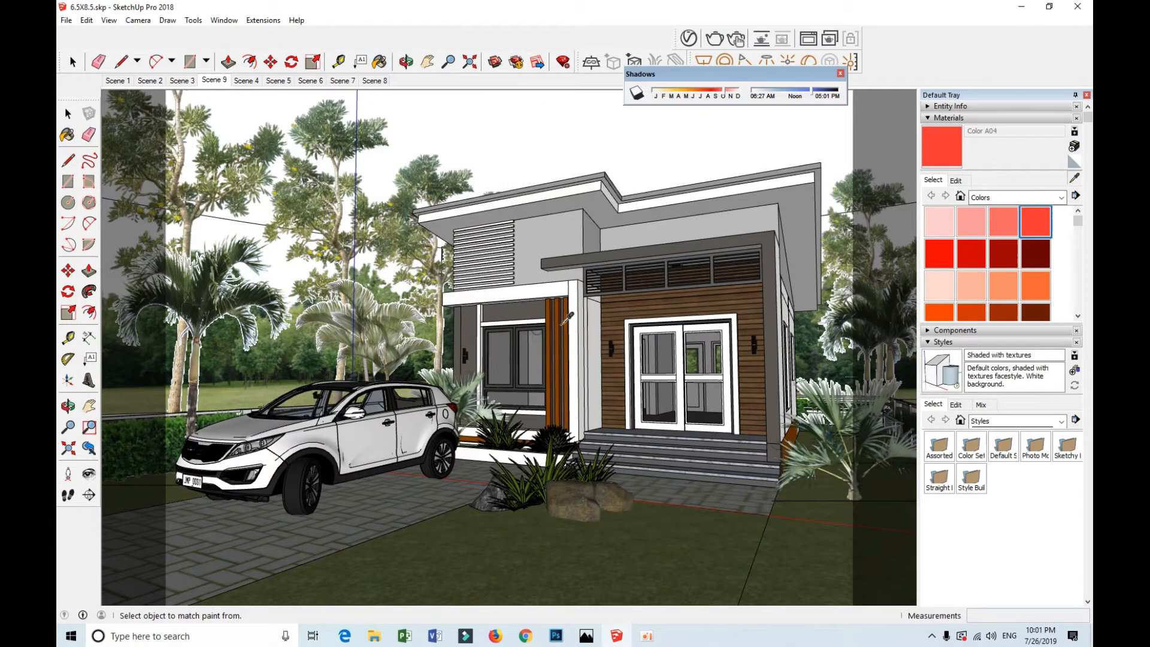
pyautogui.keyDown('alt'); pyautogui.click(518, 333); pyautogui.keyUp('alt')
pyautogui.moveTo(713, 74); pyautogui.dragTo(643, 48)
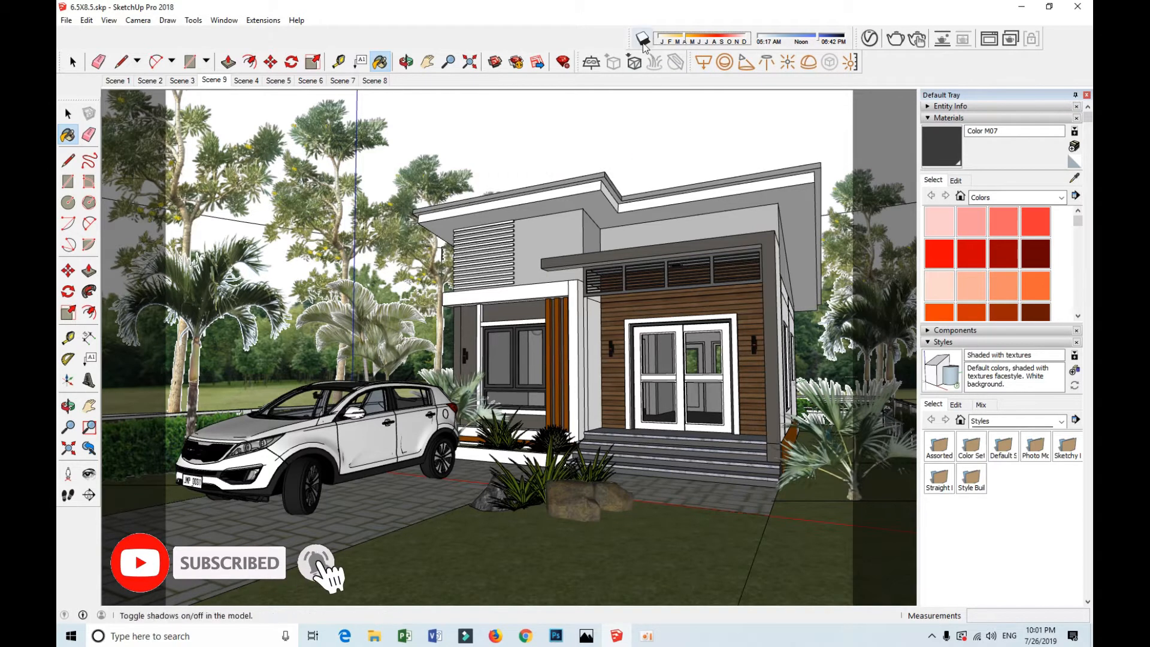
pyautogui.click(870, 38)
pyautogui.moveTo(700, 125); pyautogui.dragTo(299, 140)
# - Change the diffuse color of material Color M07 to pure white
pyautogui.click(396, 203)
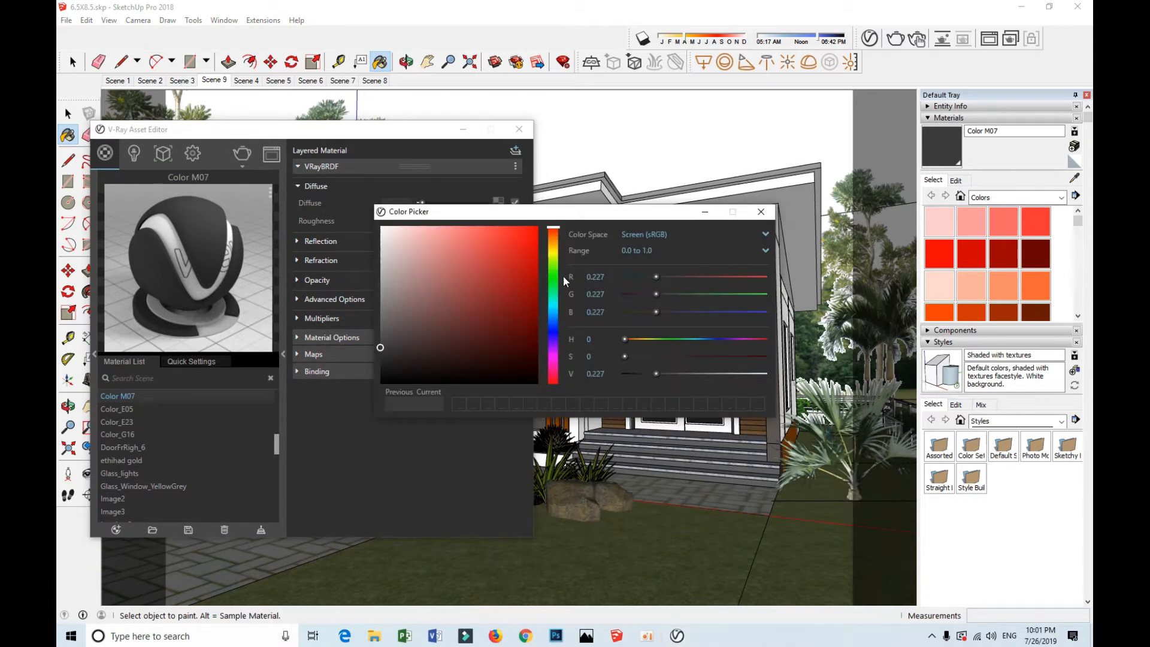
pyautogui.moveTo(407, 346); pyautogui.dragTo(364, 210)
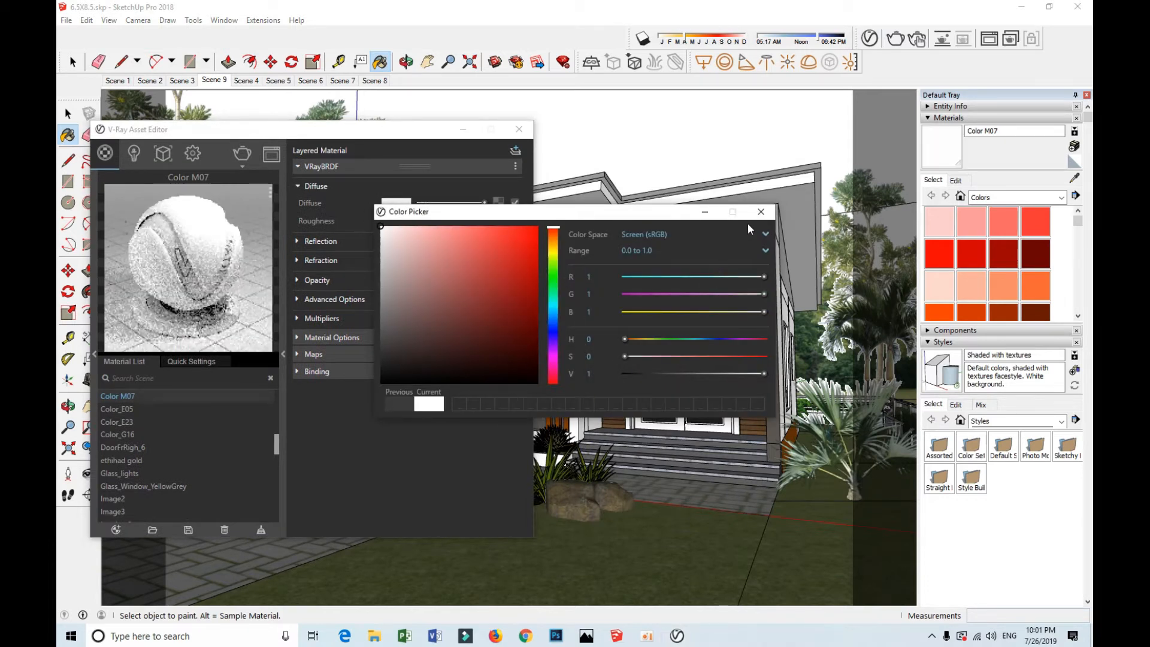
pyautogui.click(761, 212)
# - Give Color M07 a dark gray reflection color and enable highlight glossiness at 0.9
pyautogui.click(337, 241)
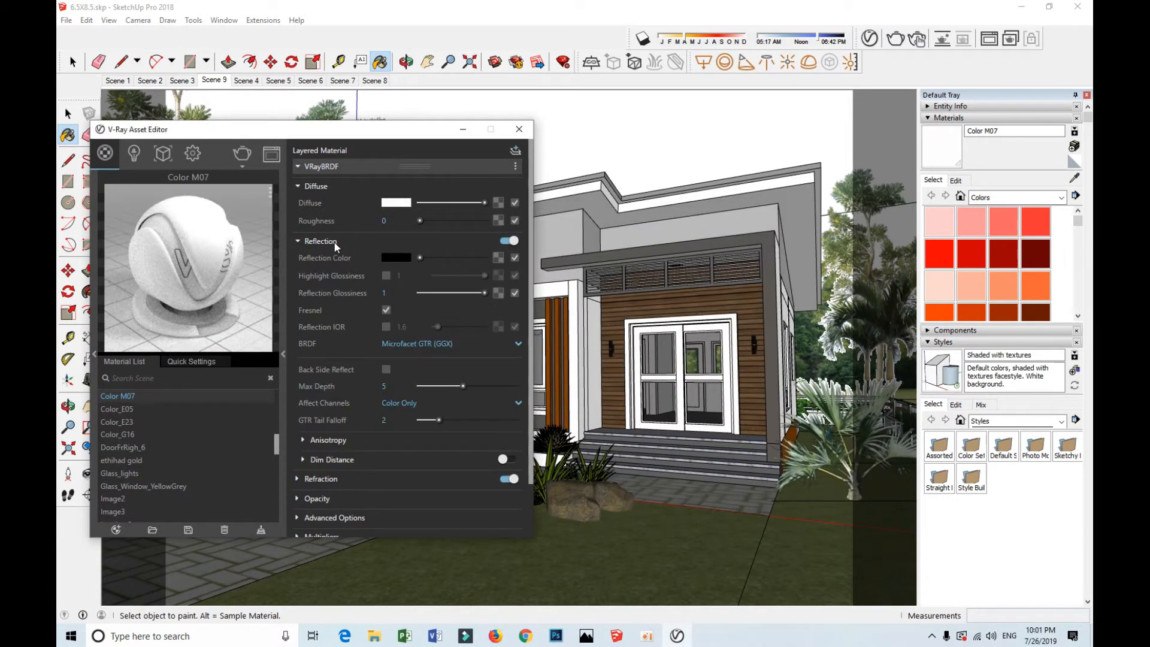
pyautogui.click(423, 257)
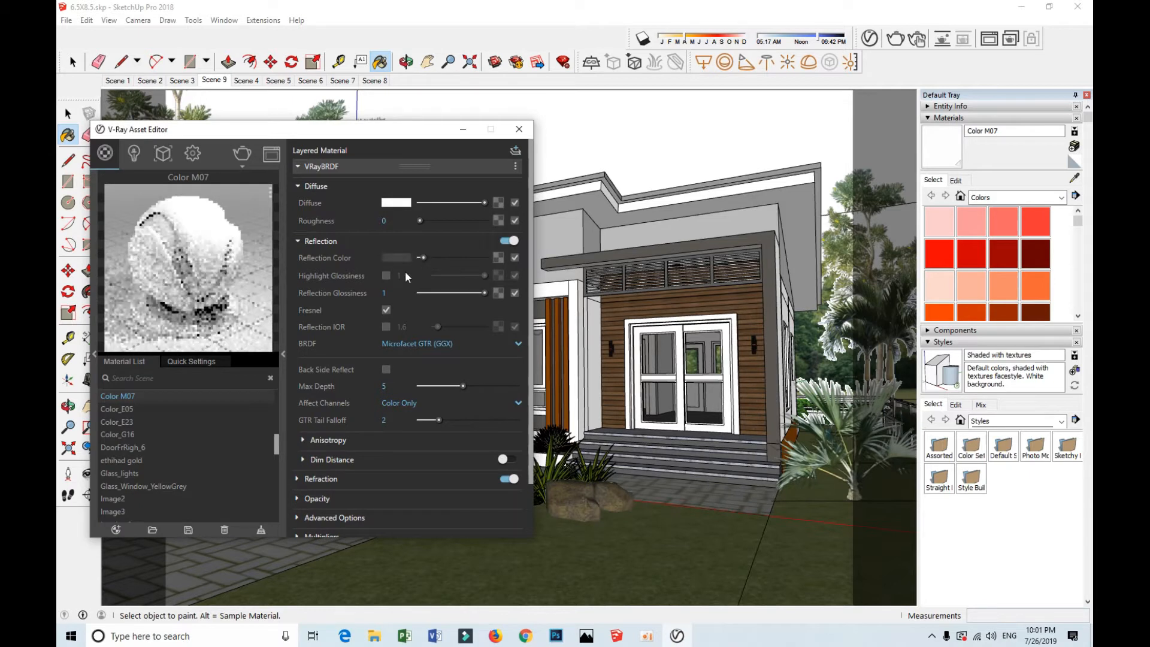
pyautogui.click(385, 276)
pyautogui.write('0.9')
pyautogui.press('Return')
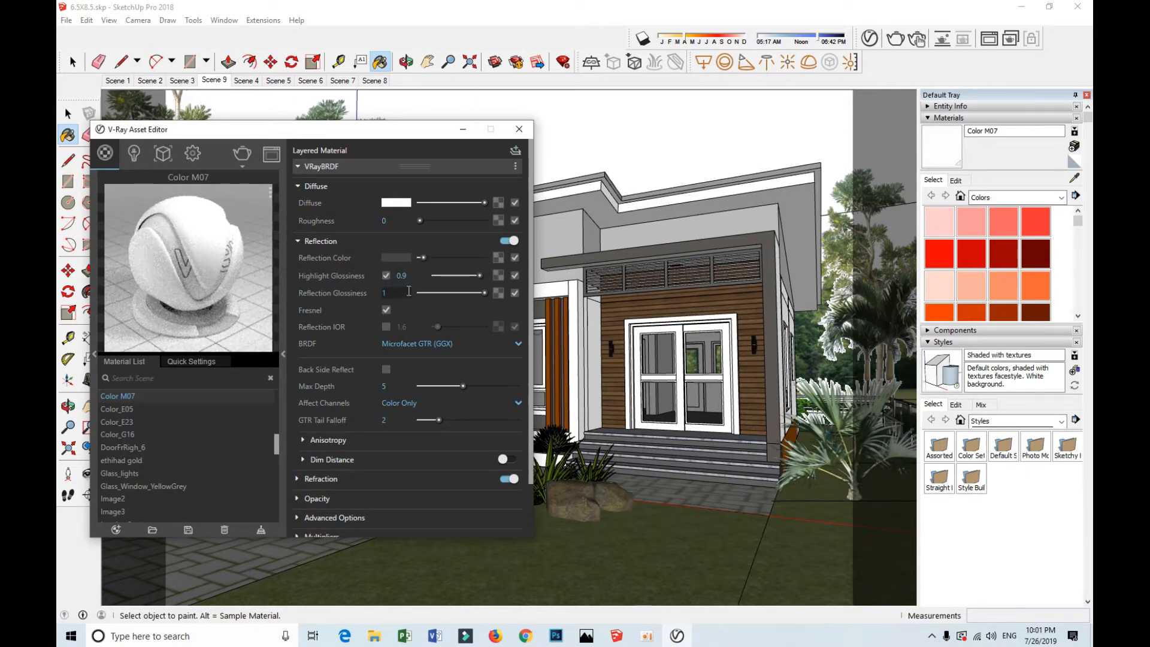
# - Close the Asset Editor, run a non-interactive test render of the updated material, and close the frame buffer
pyautogui.click(508, 131)
pyautogui.click(69, 55)
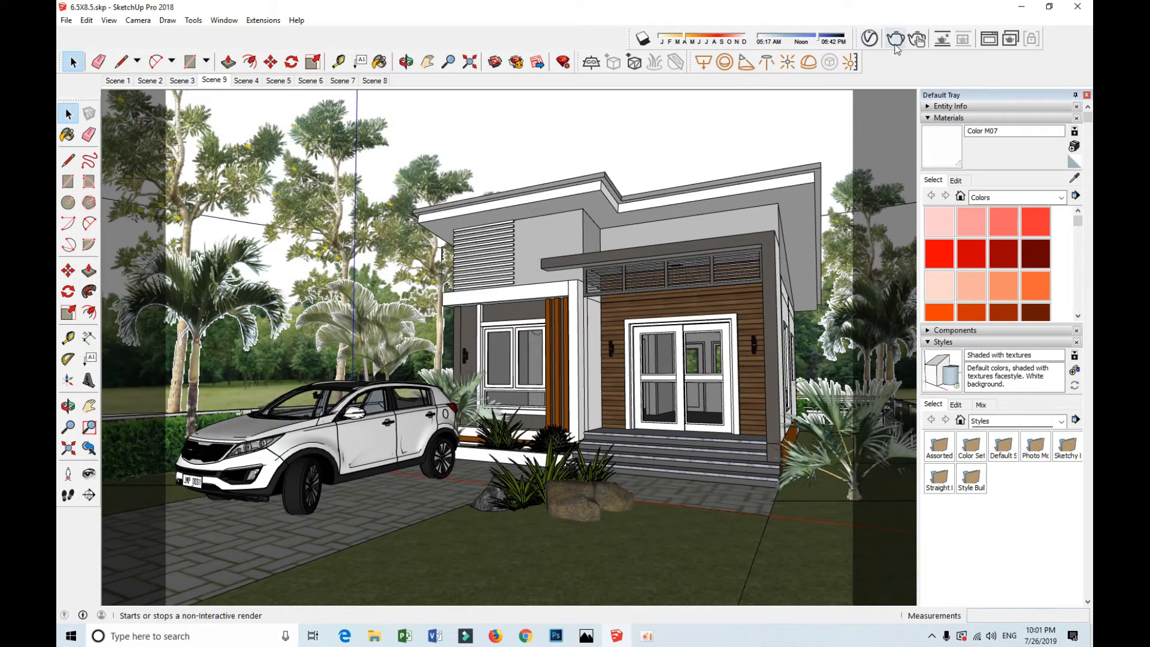
pyautogui.click(895, 40)
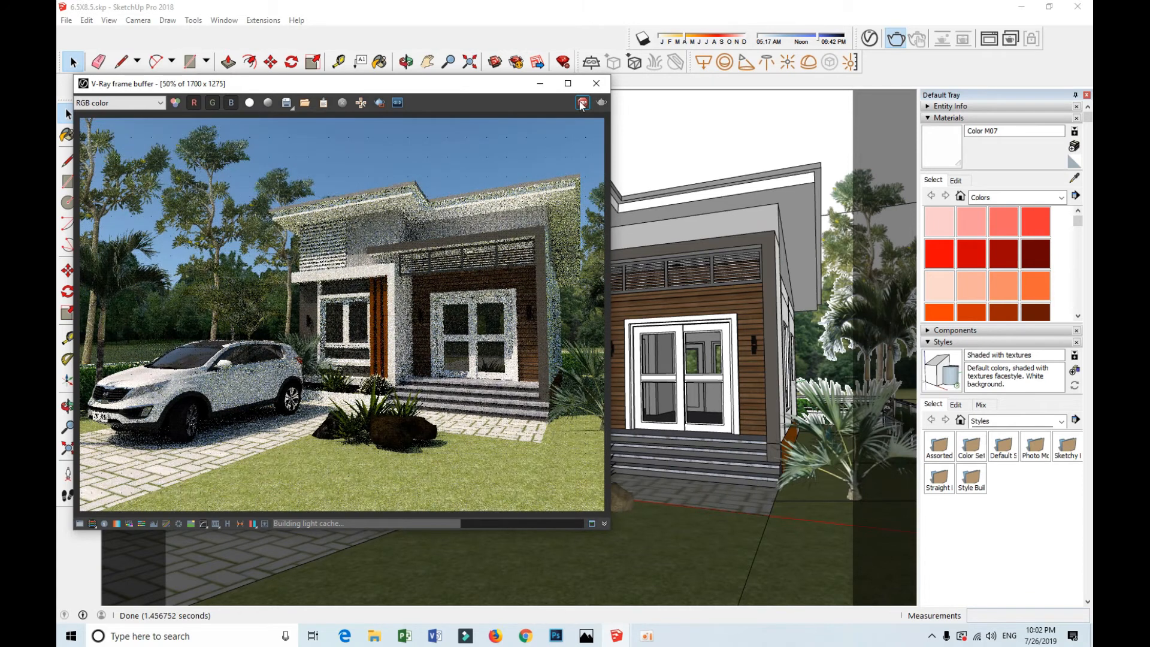
pyautogui.click(597, 85)
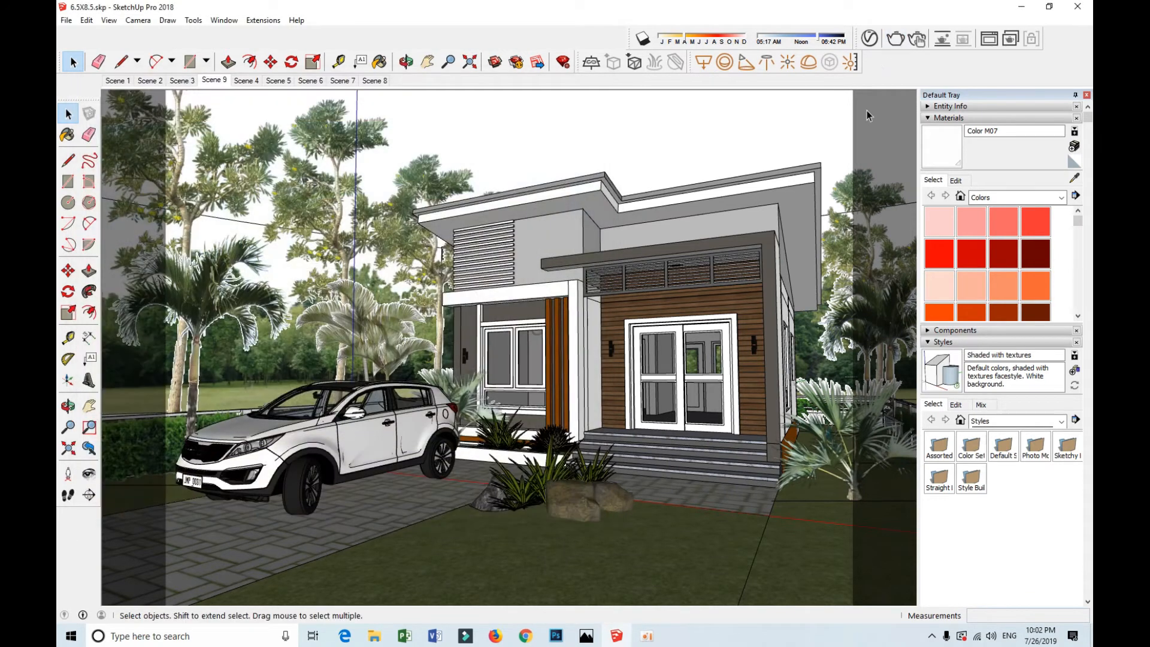
# - Set the render output image width to 2500 in the V-Ray render settings, keeping the 4:3 picture aspect ratio
pyautogui.click(874, 48)
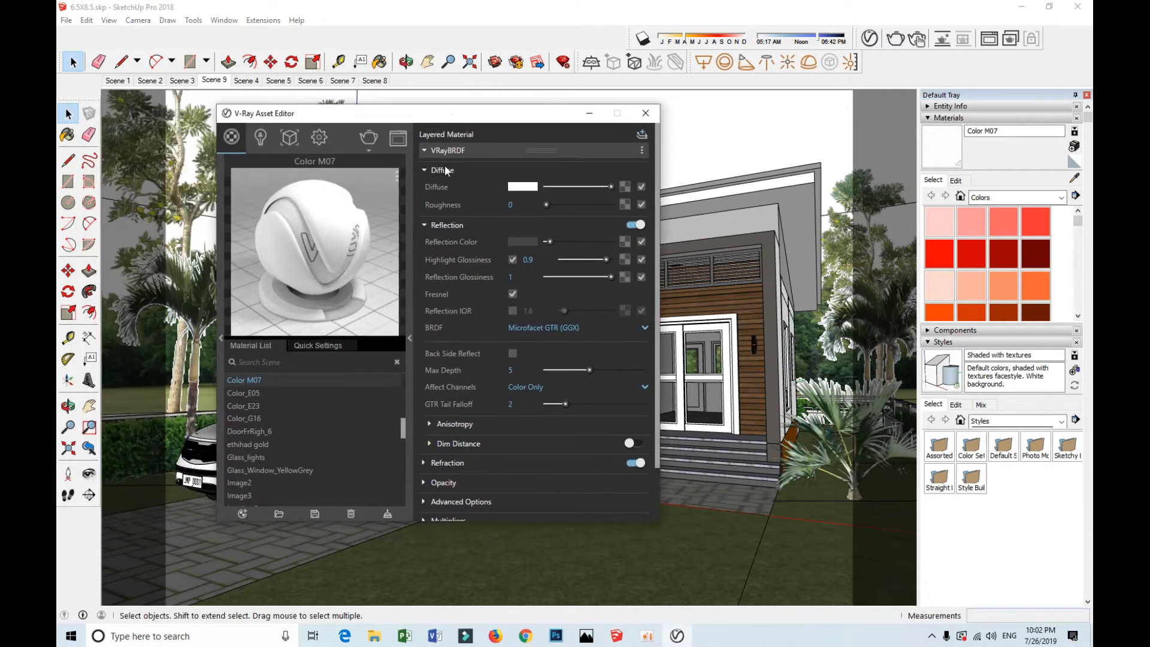
pyautogui.click(320, 139)
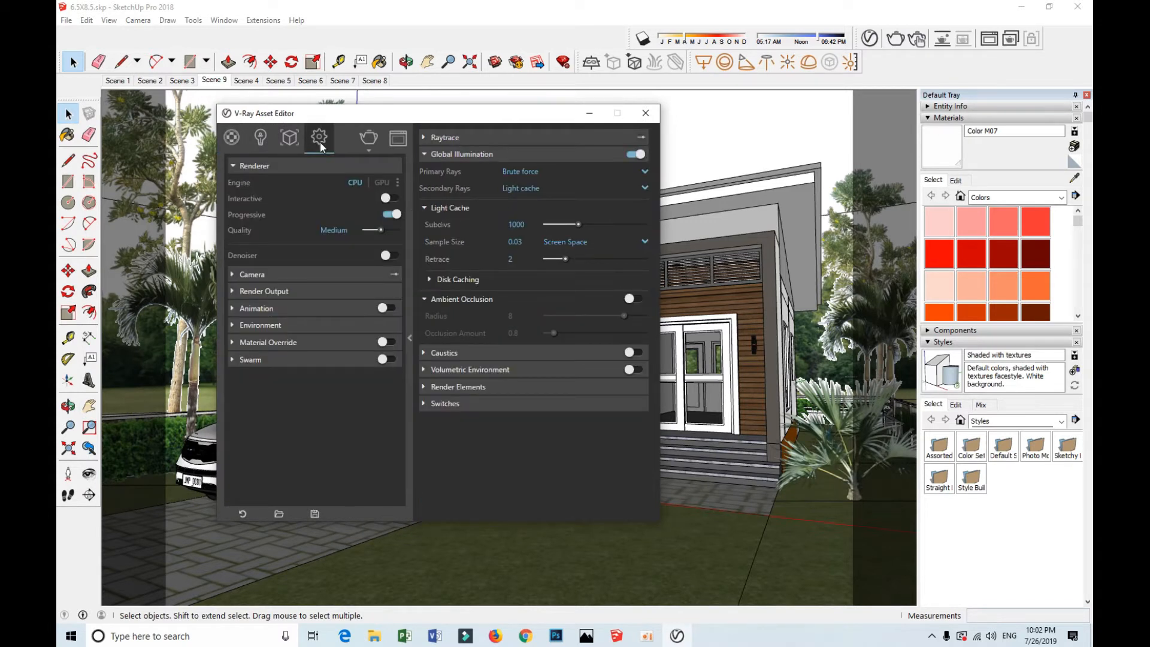
pyautogui.click(301, 291)
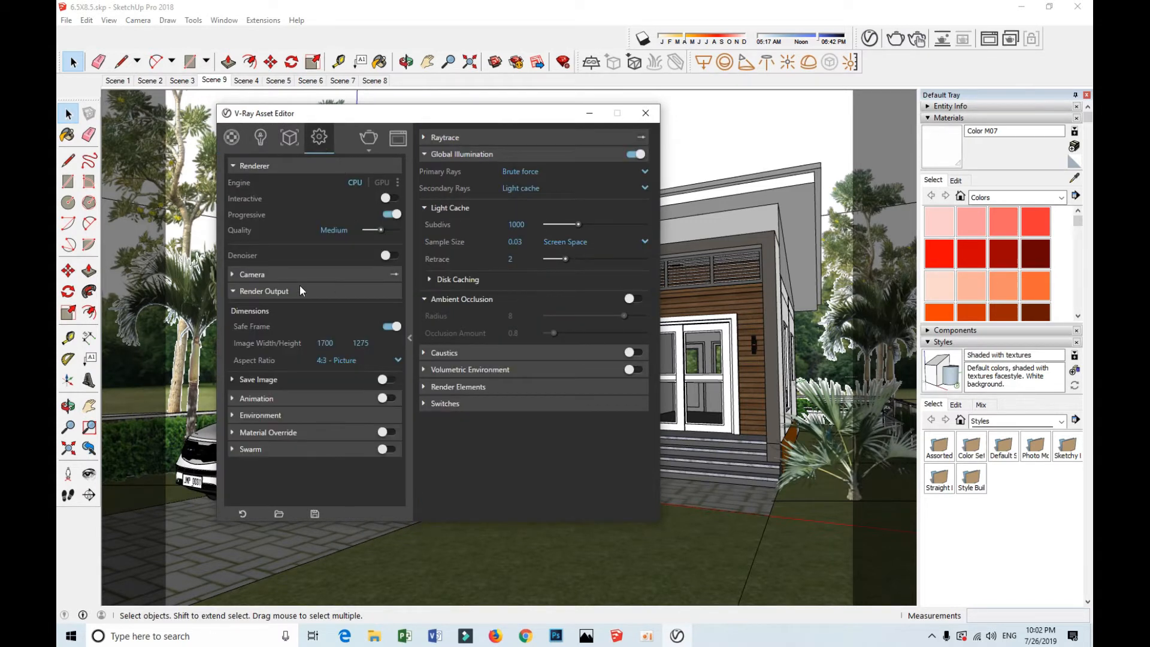
pyautogui.write('2500')
pyautogui.press('Return')
# - Set the global illumination primary rays to Irradiance map and the render quality to High, and close the Asset Editor
pyautogui.click(531, 171)
pyautogui.click(534, 183)
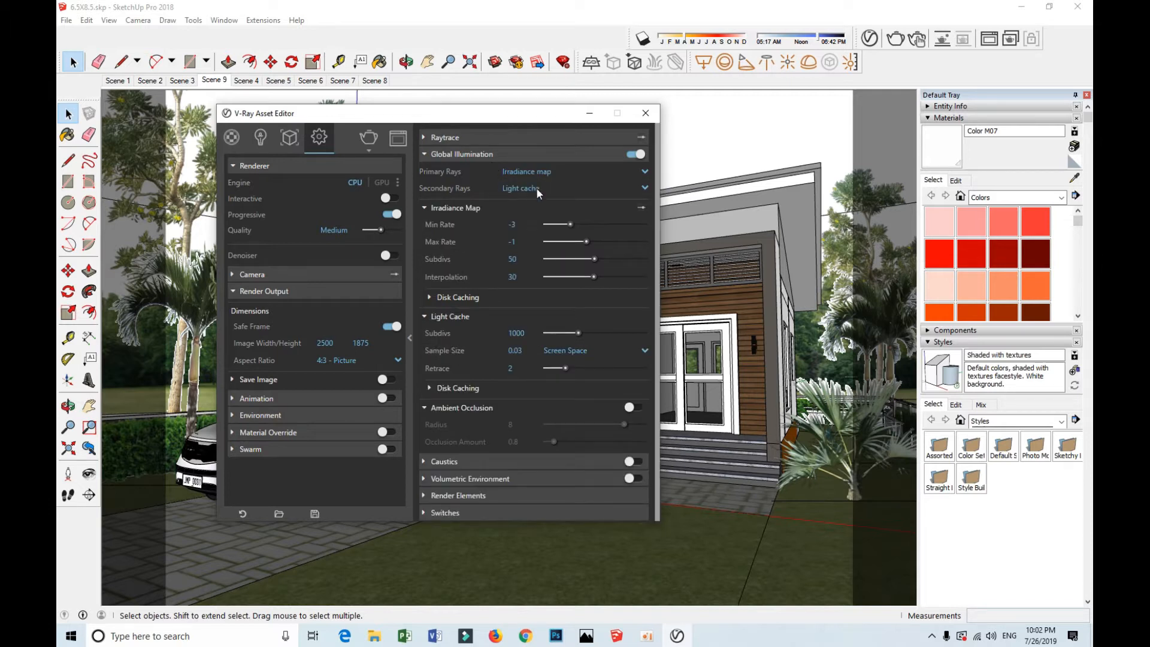
pyautogui.click(494, 153)
pyautogui.click(504, 171)
pyautogui.click(505, 171)
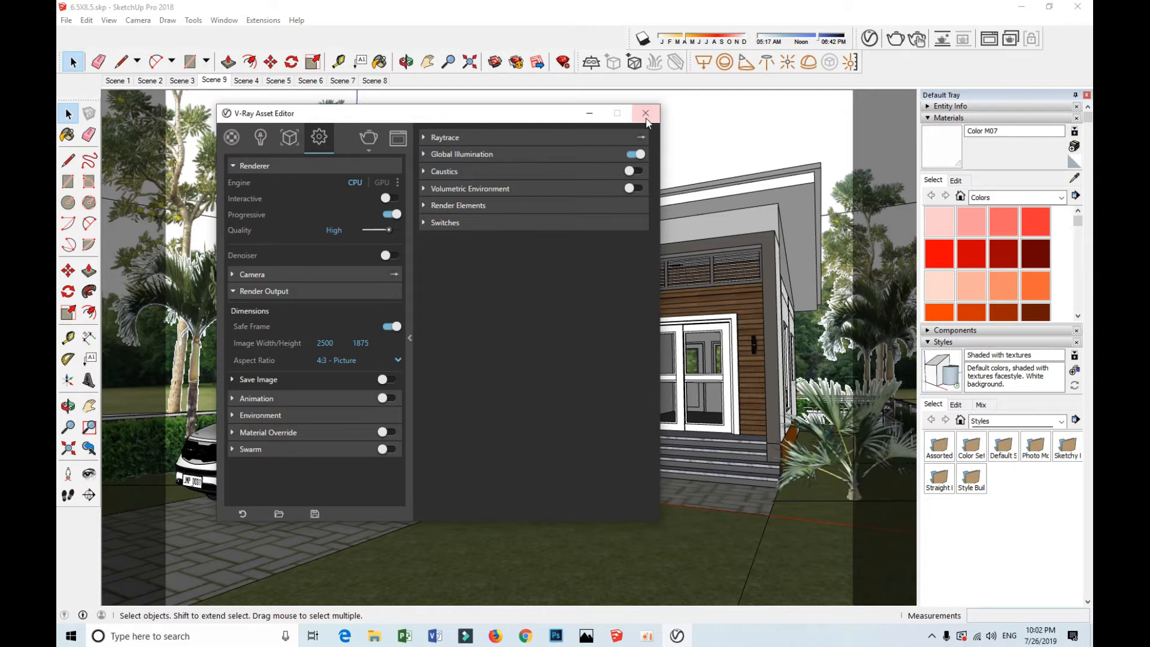
pyautogui.click(645, 113)
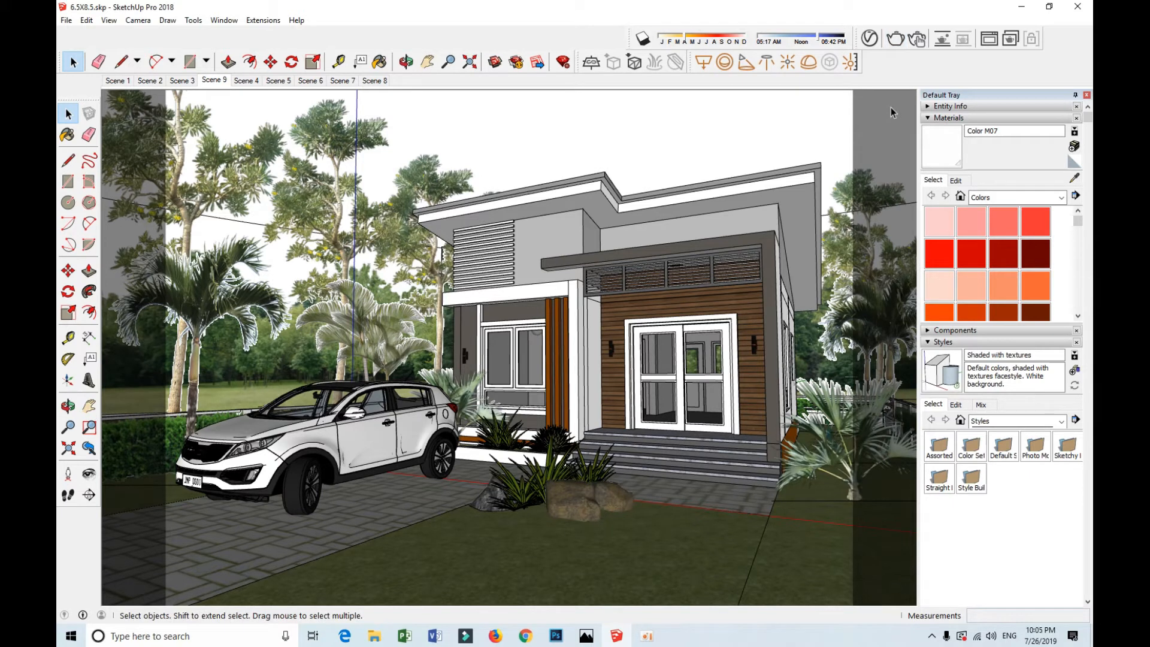
pyautogui.click(894, 41)
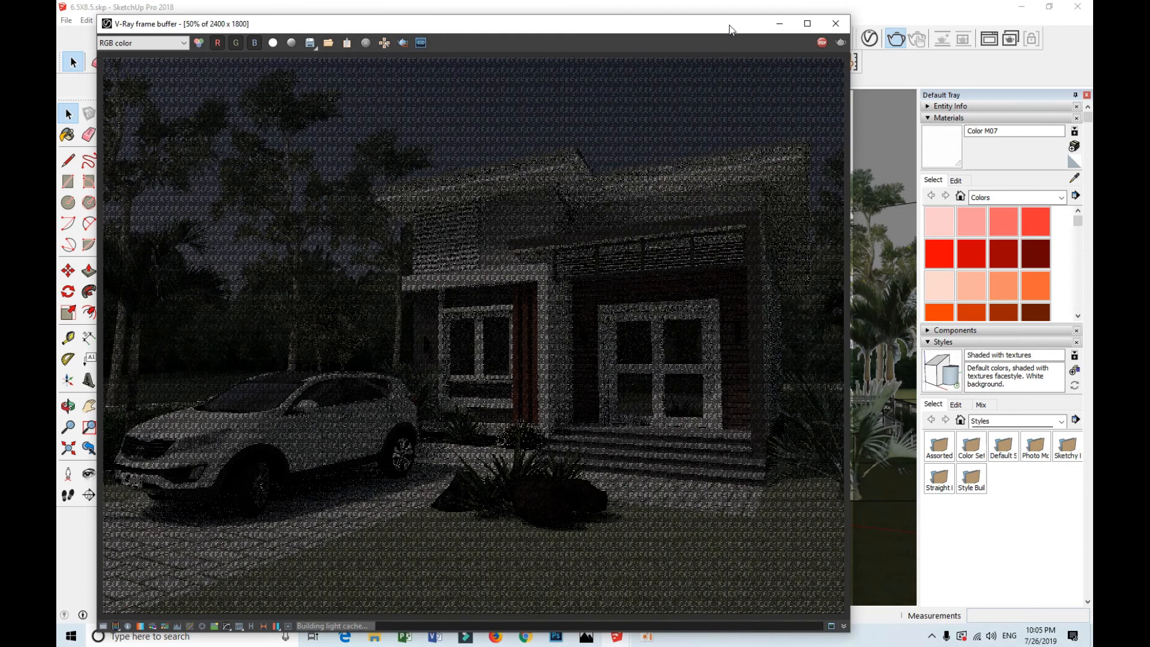
pyautogui.moveTo(730, 25); pyautogui.dragTo(725, 25)
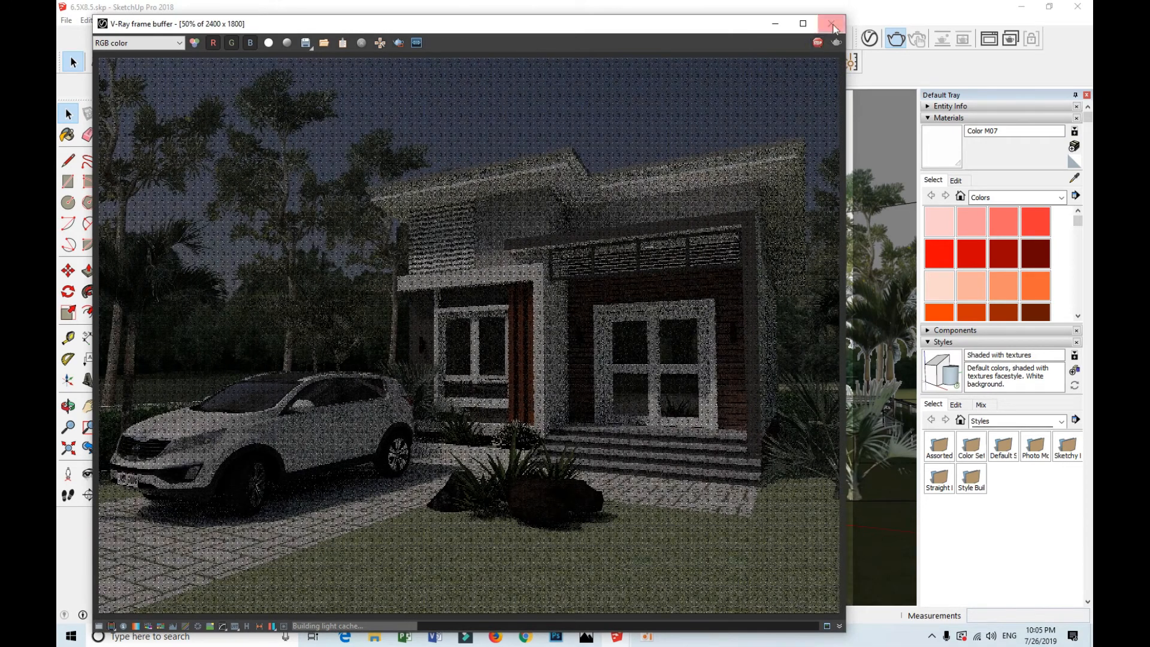
pyautogui.click(832, 24)
# - Set the environment background intensity to 3 in the V-Ray render settings and close the Asset Editor
pyautogui.click(870, 38)
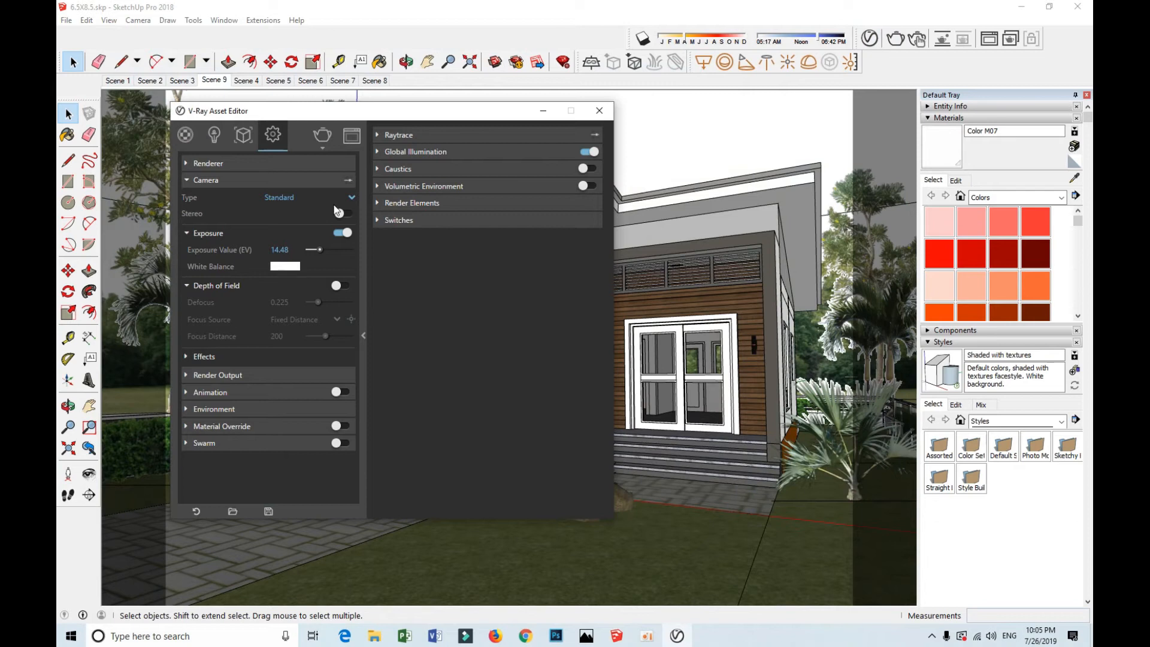
pyautogui.click(250, 180)
pyautogui.click(250, 214)
pyautogui.click(251, 215)
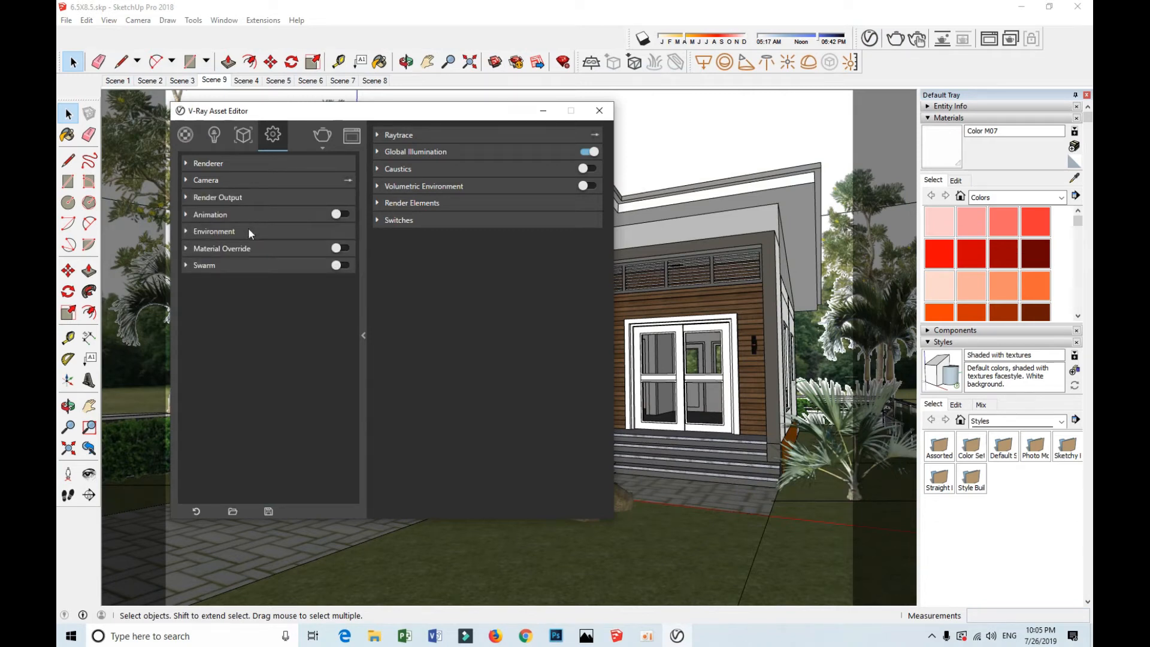
pyautogui.click(249, 231)
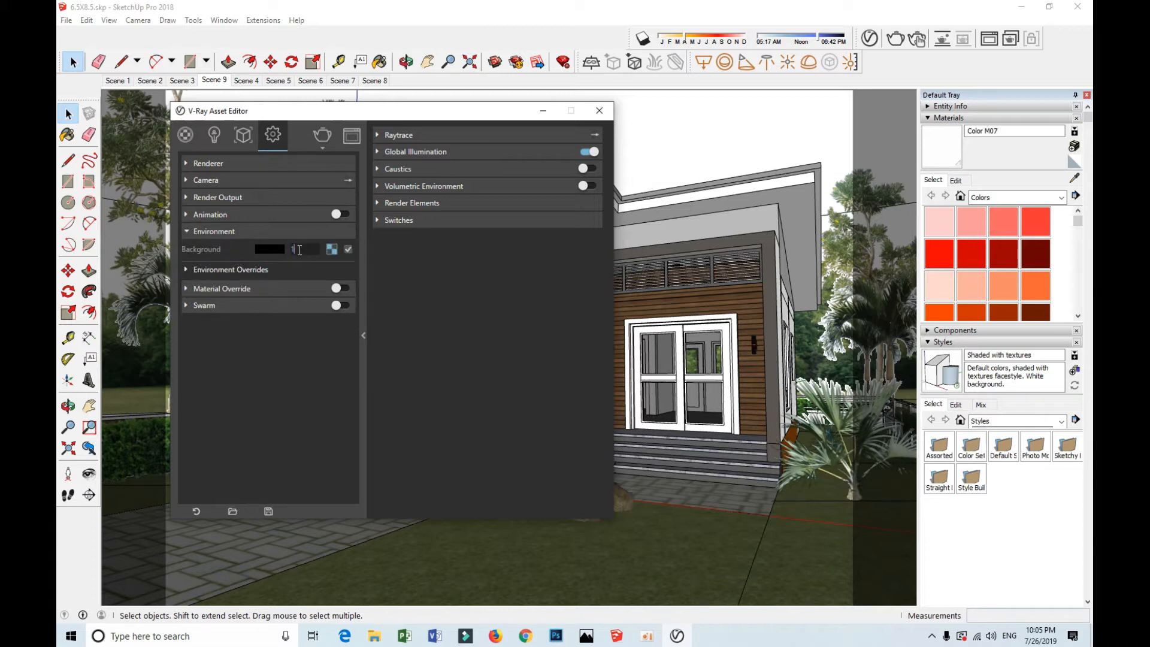
pyautogui.write('3')
pyautogui.click(290, 231)
pyautogui.click(599, 110)
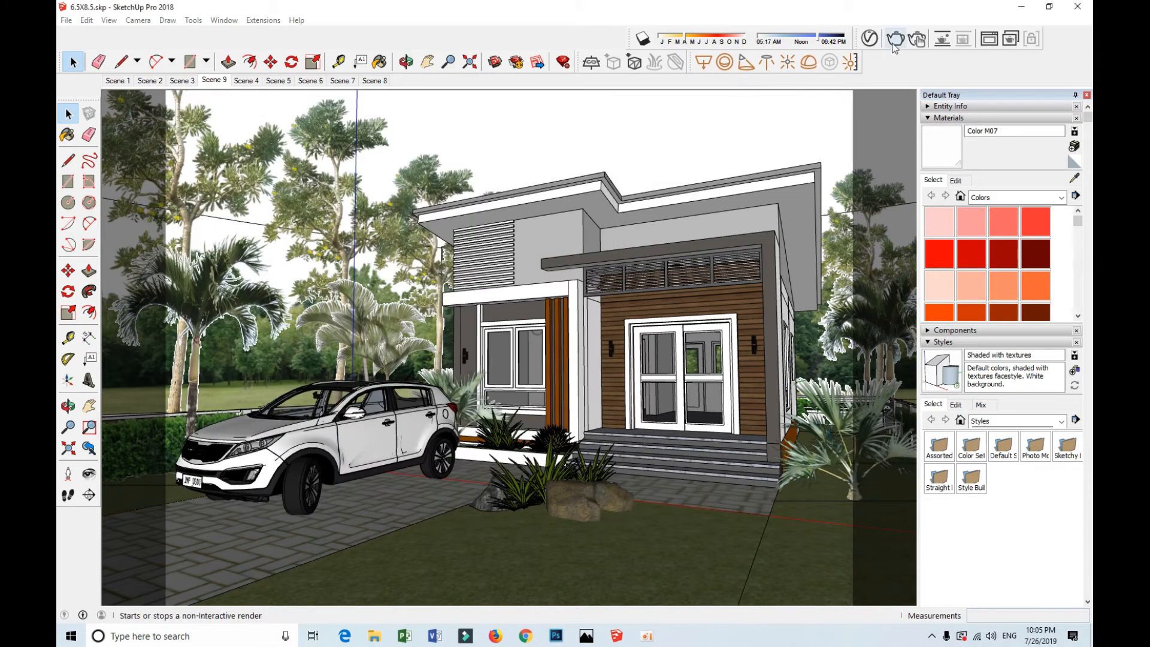
# - Run the final non-interactive render of the exterior scene to completion, repositioning the frame buffer window
pyautogui.click(895, 40)
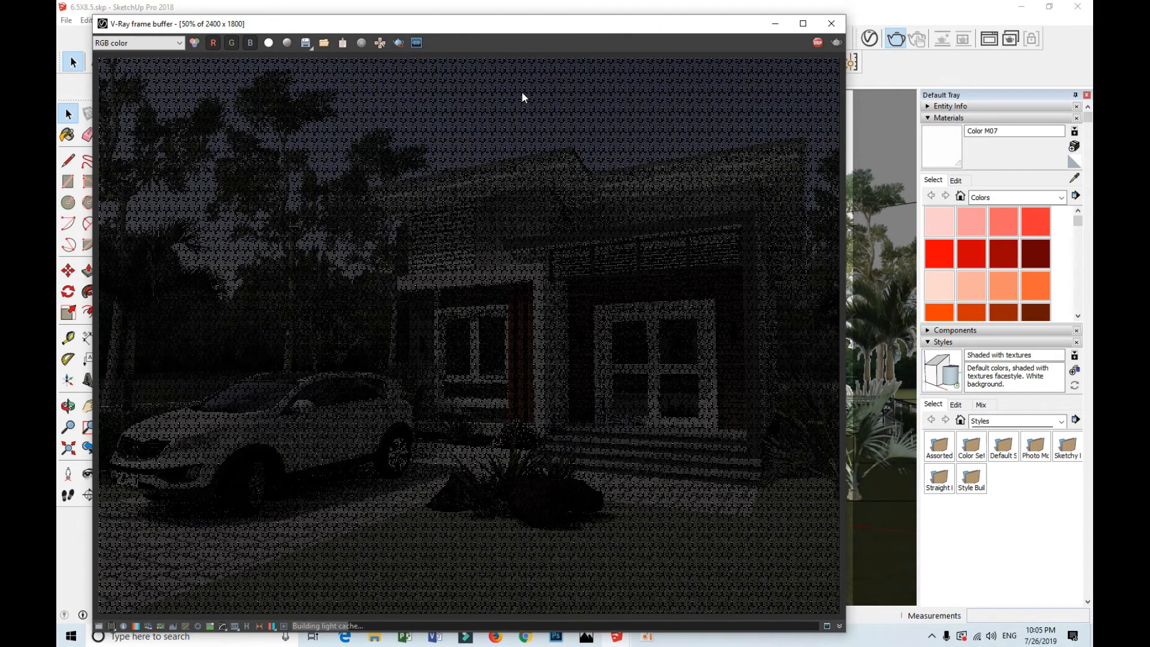
pyautogui.moveTo(621, 23); pyautogui.dragTo(608, 13)
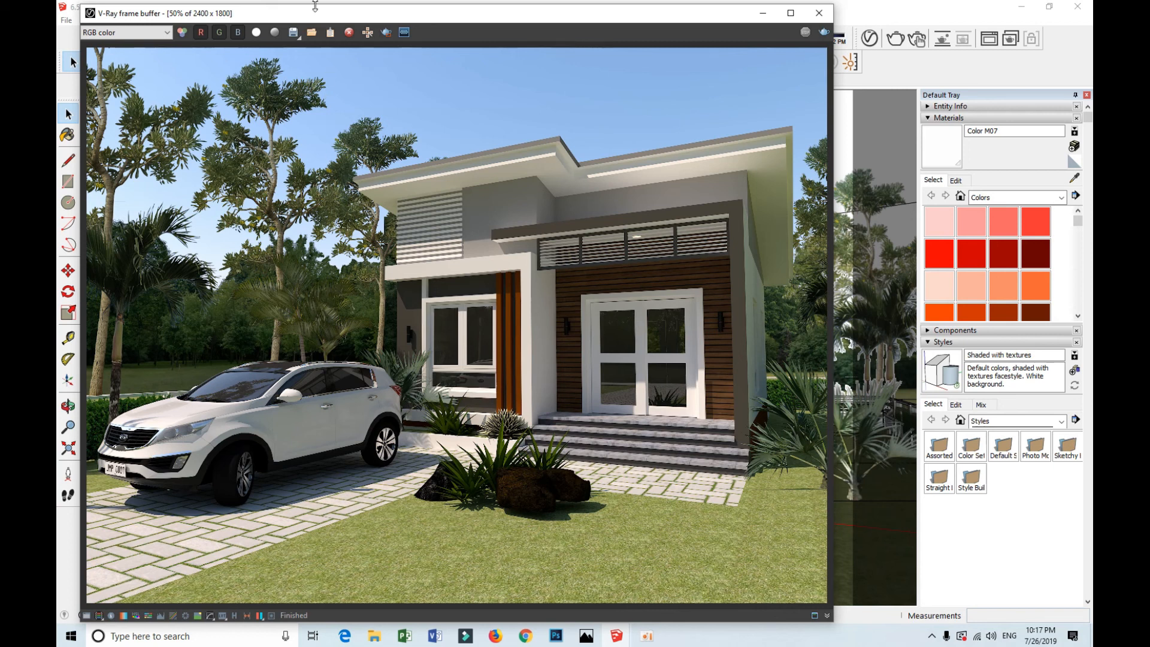
pyautogui.moveTo(294, 18); pyautogui.dragTo(299, 18)
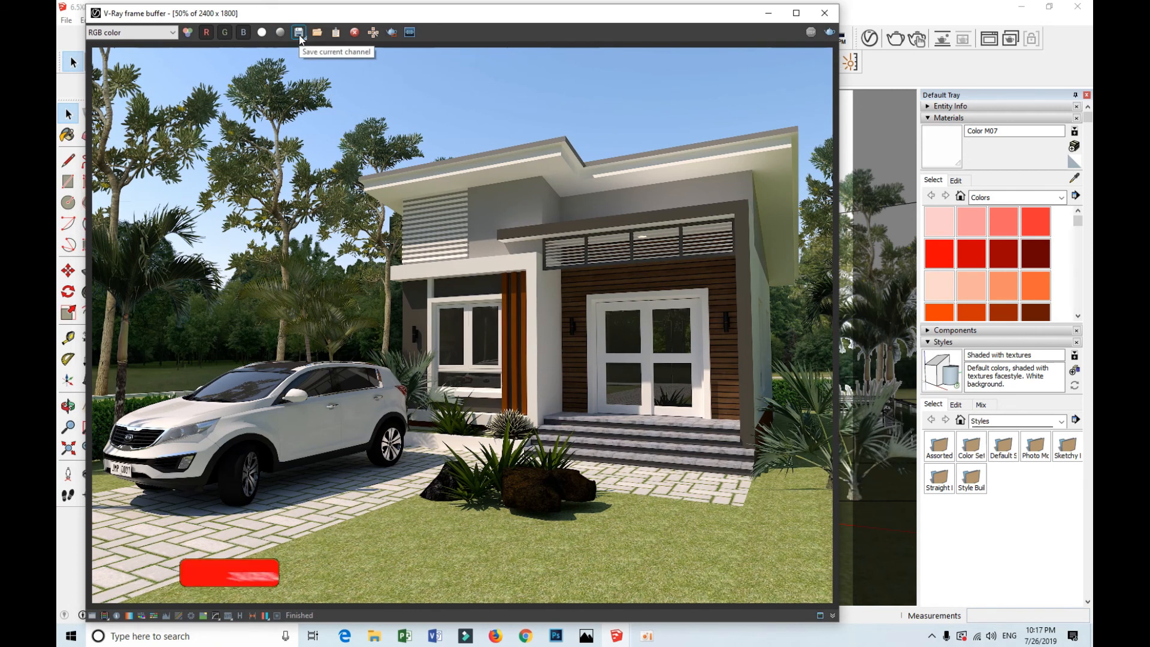